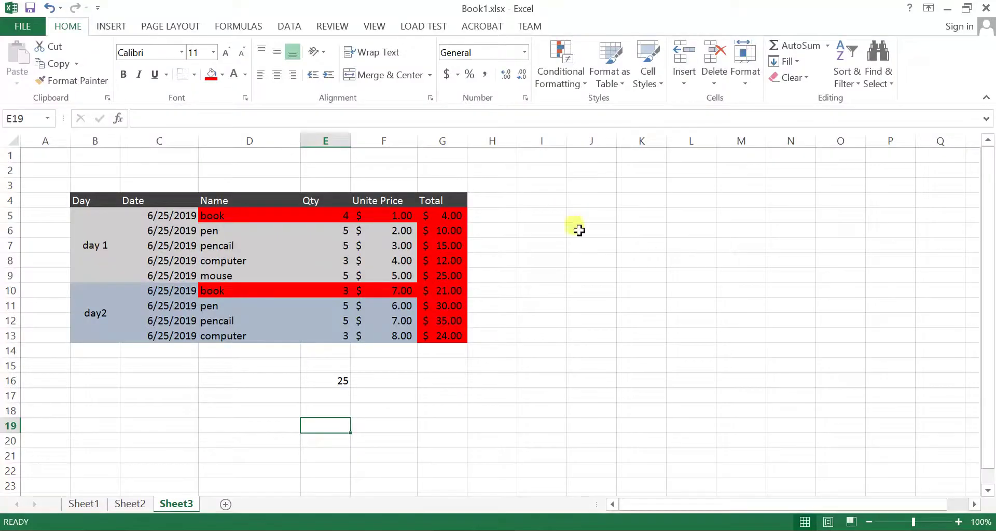
Step: Open the Book1 workbook and clear the old SUMIF result from E16 on Sheet3
left_click(543, 245)
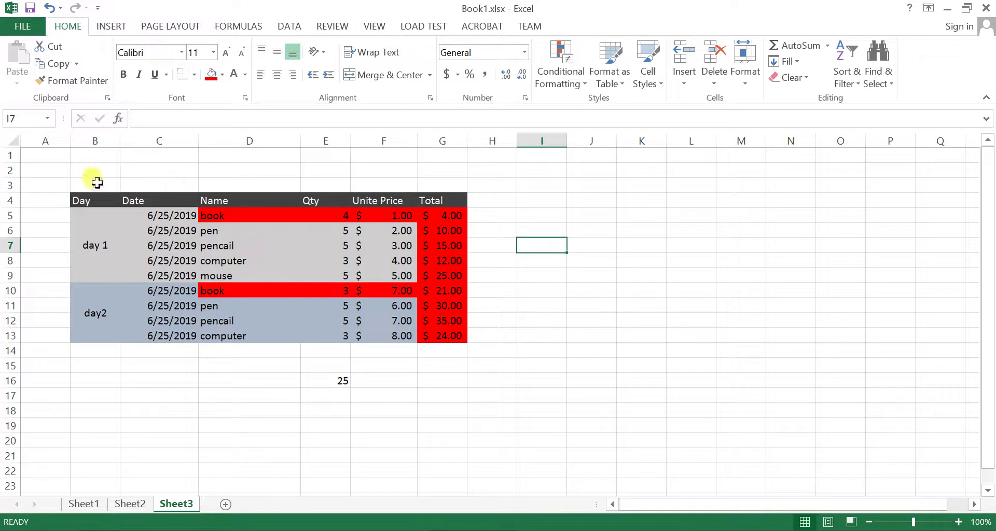
left_click_drag(449, 362, 36, 202)
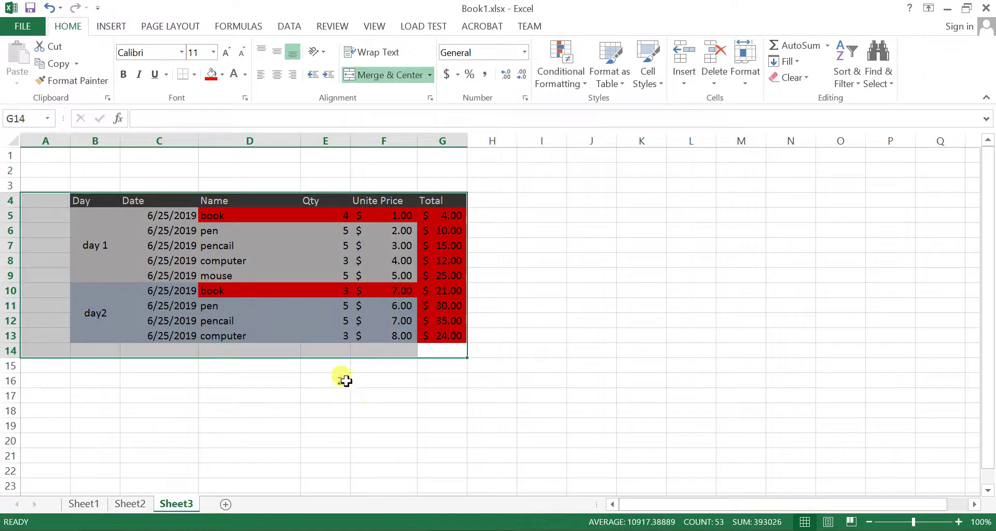
left_click(345, 381)
left_click(571, 335)
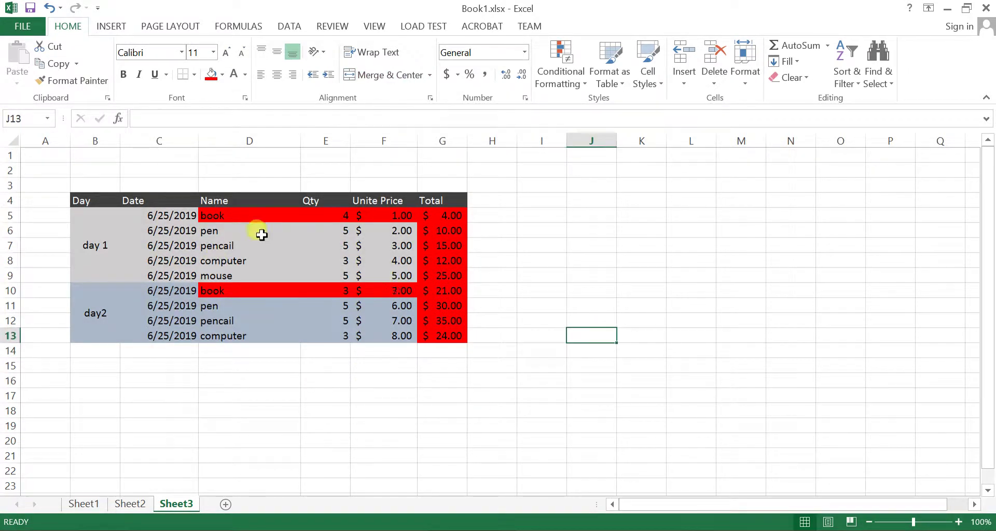
left_click(59, 170)
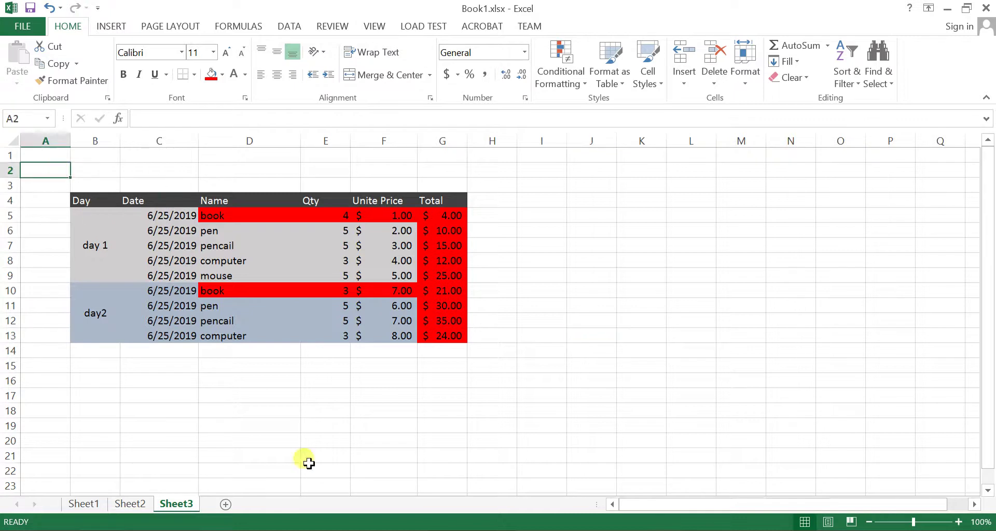
Step: Delete the sumif label from F18 on Sheet2, then return to Sheet3
left_click(130, 504)
left_click_drag(623, 411, 146, 155)
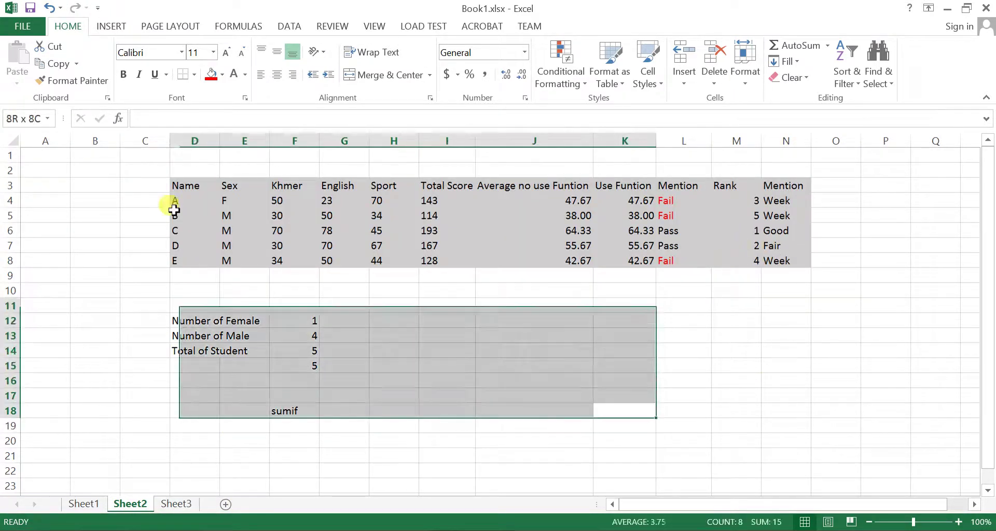
left_click(796, 405)
left_click(295, 412)
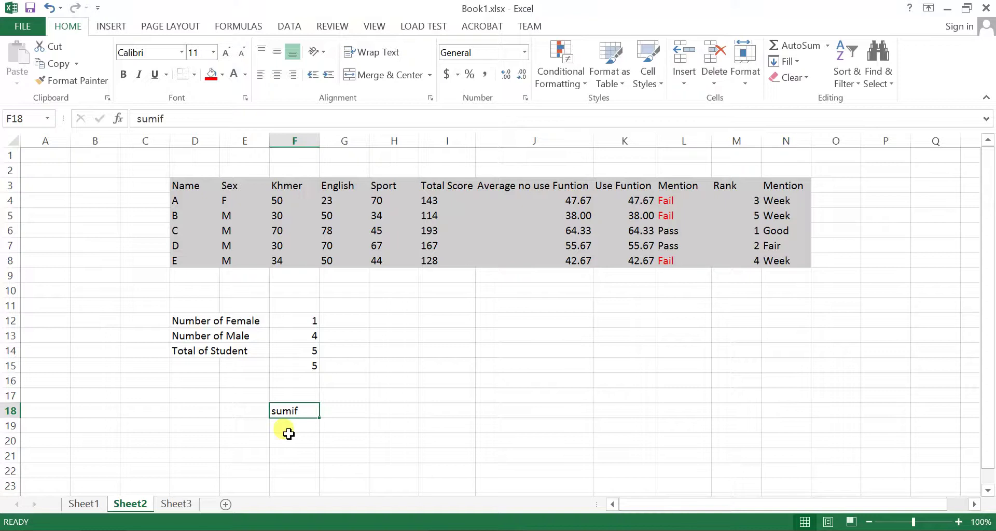
key("Delete")
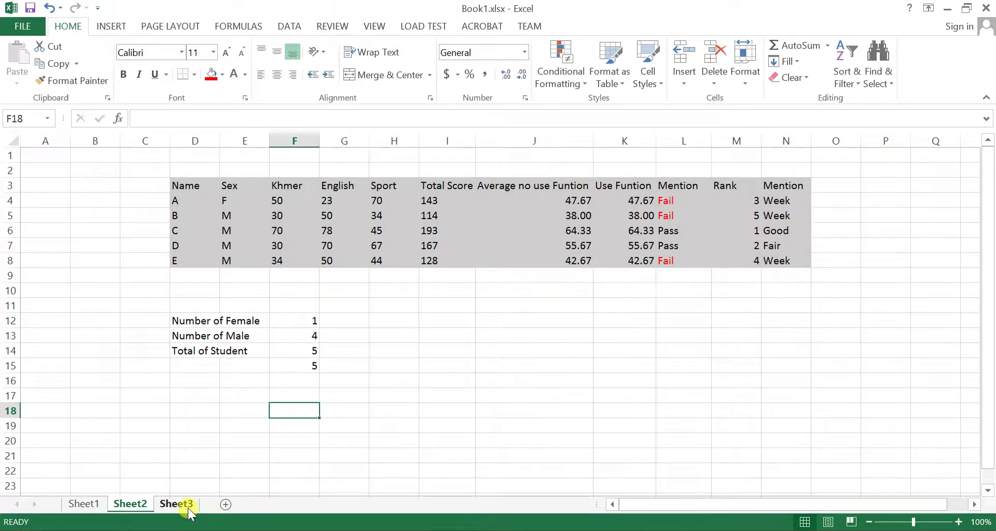
left_click(176, 504)
left_click(550, 332)
Step: Clear the PRODUCT totals from G5:G13 and save the workbook
left_click(30, 9)
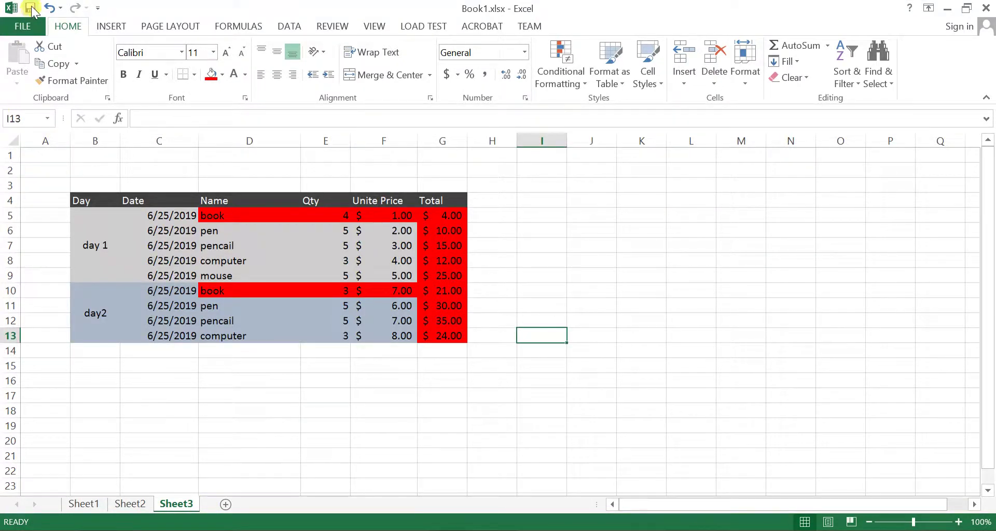
left_click(441, 215)
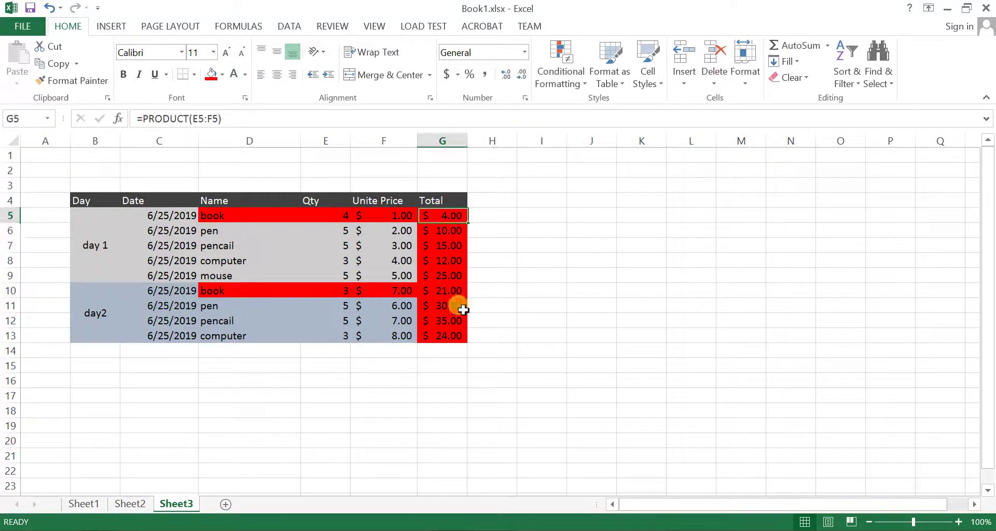
left_click_drag(463, 310, 456, 337)
key("Delete")
left_click(495, 291)
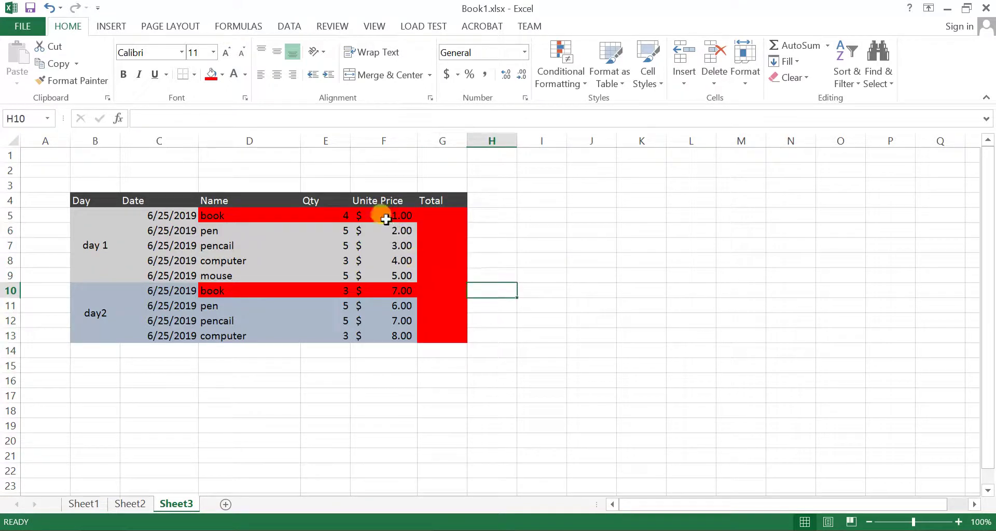
left_click(386, 219)
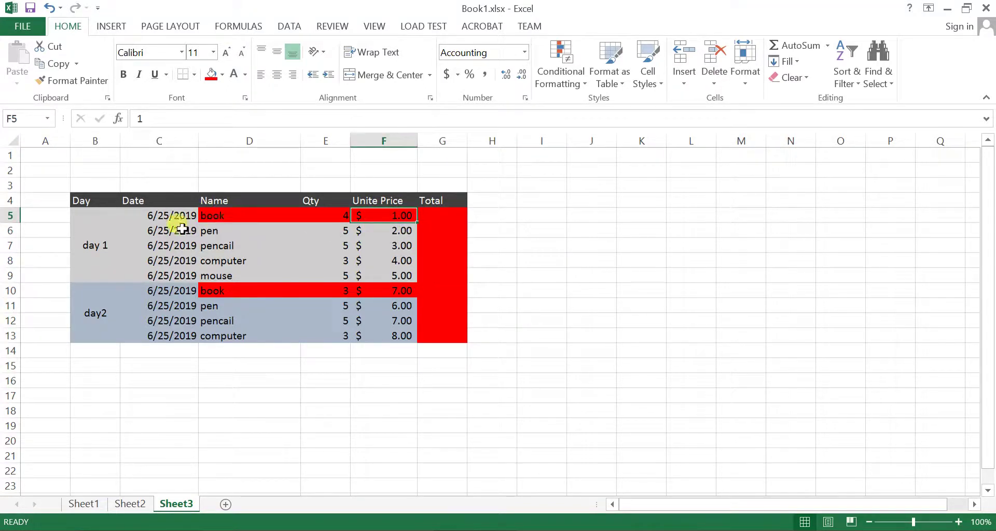
left_click(558, 318)
left_click(30, 8)
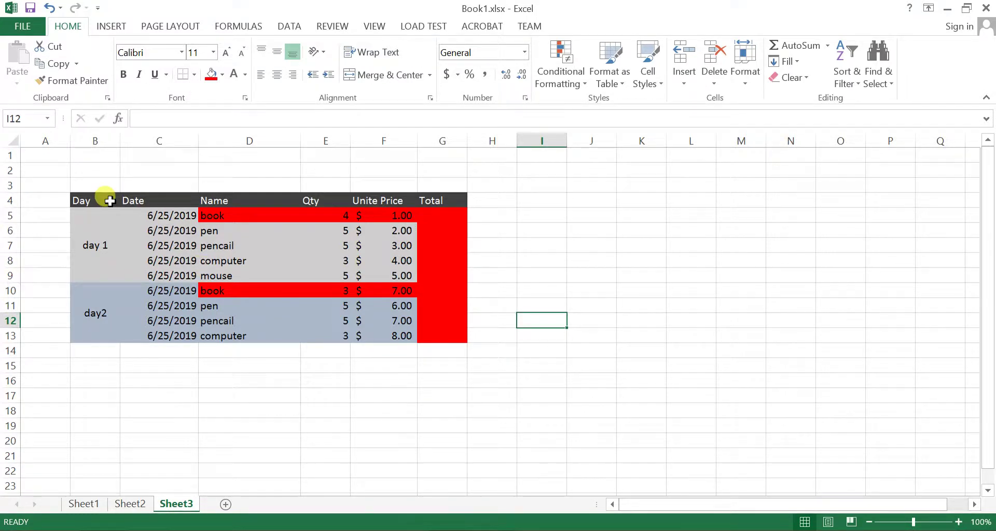
left_click_drag(98, 199, 457, 327)
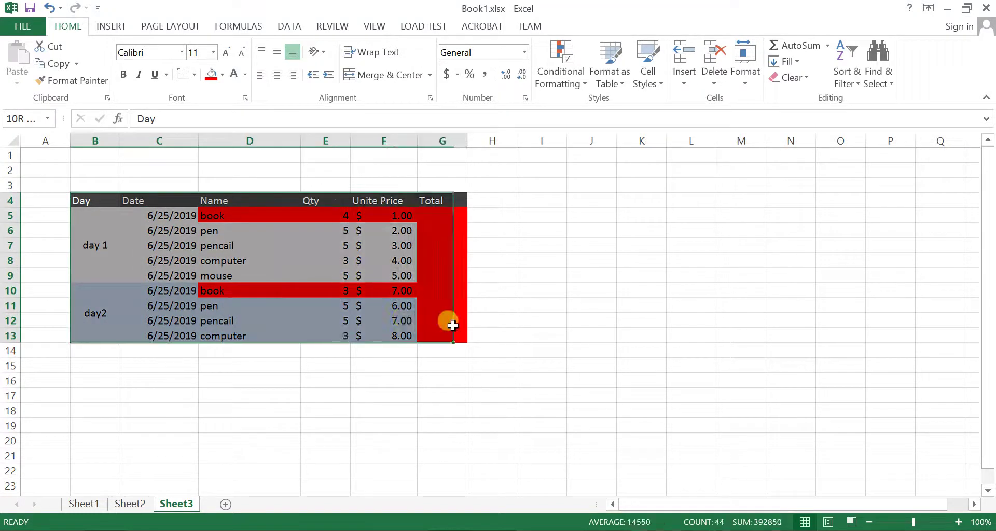
left_click(582, 329)
left_click_drag(91, 200, 394, 275)
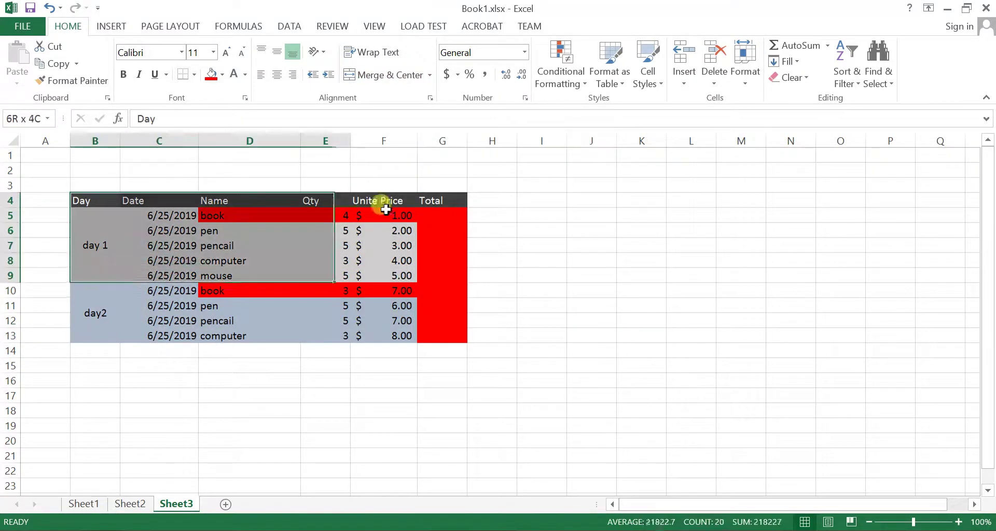
left_click(385, 229)
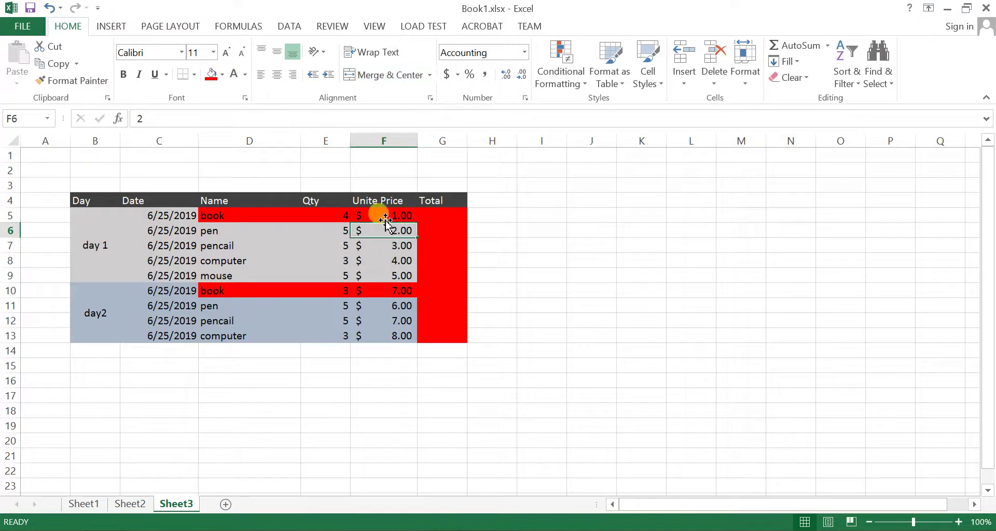
left_click(96, 201)
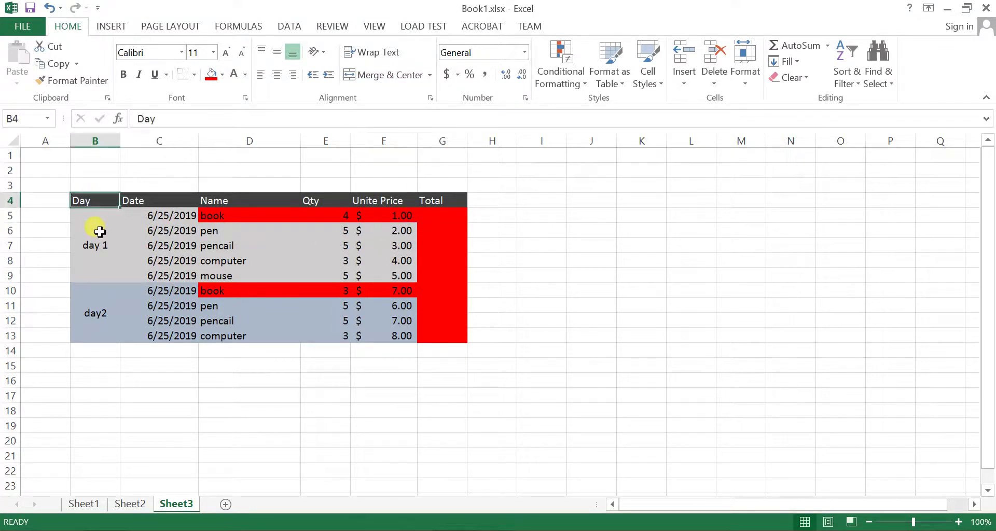
left_click(91, 254)
mouse_move(164, 213)
left_mouse_down()
mouse_move(181, 243)
mouse_move(173, 349)
mouse_move(167, 335)
left_mouse_up()
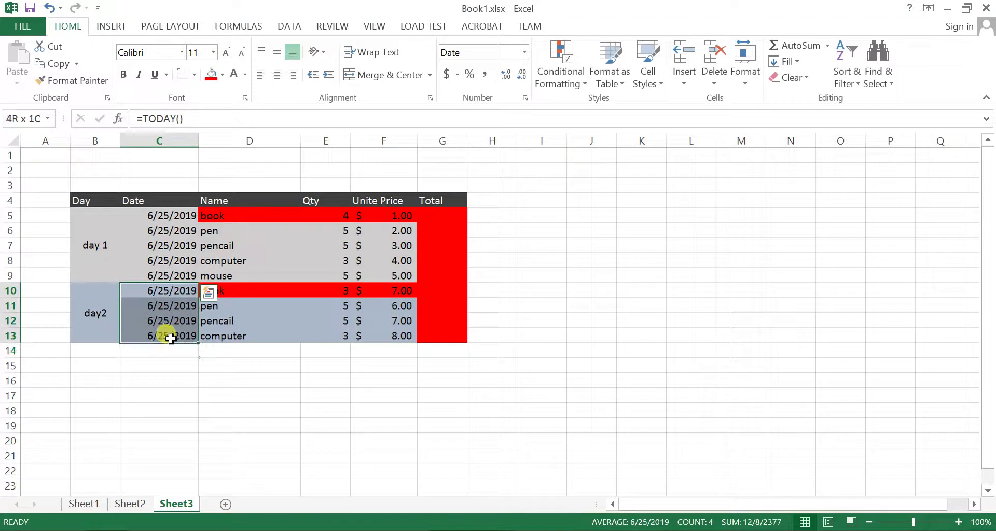
left_click(88, 245)
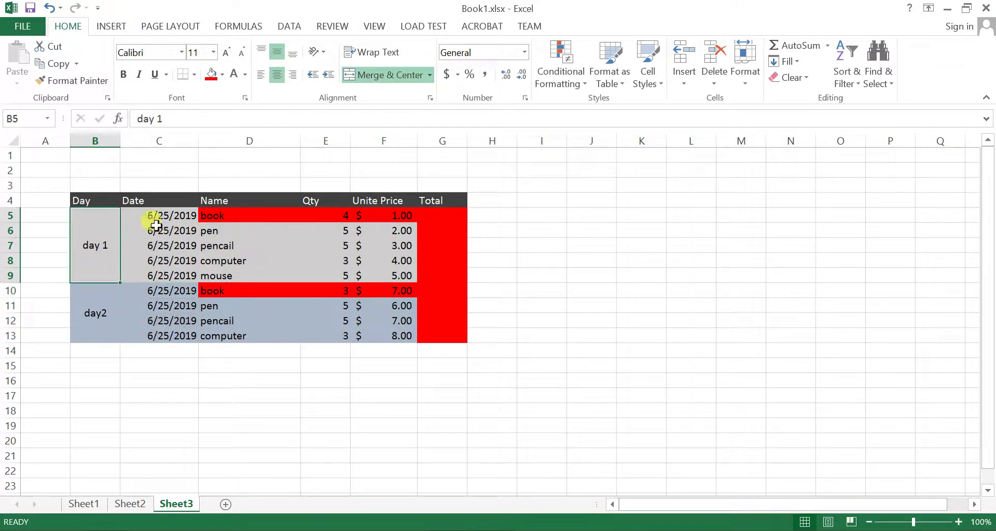
left_click_drag(156, 216, 173, 274)
left_click(238, 219)
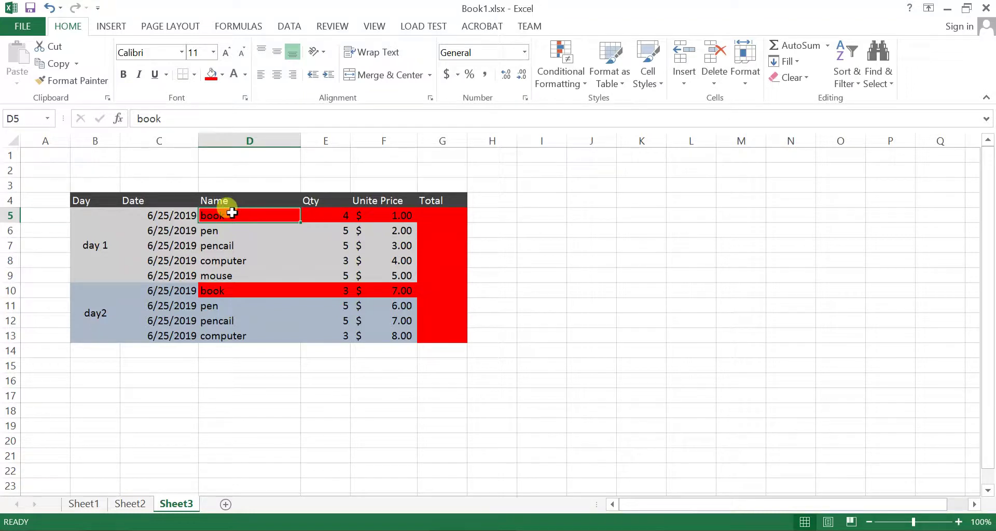
left_click(340, 218)
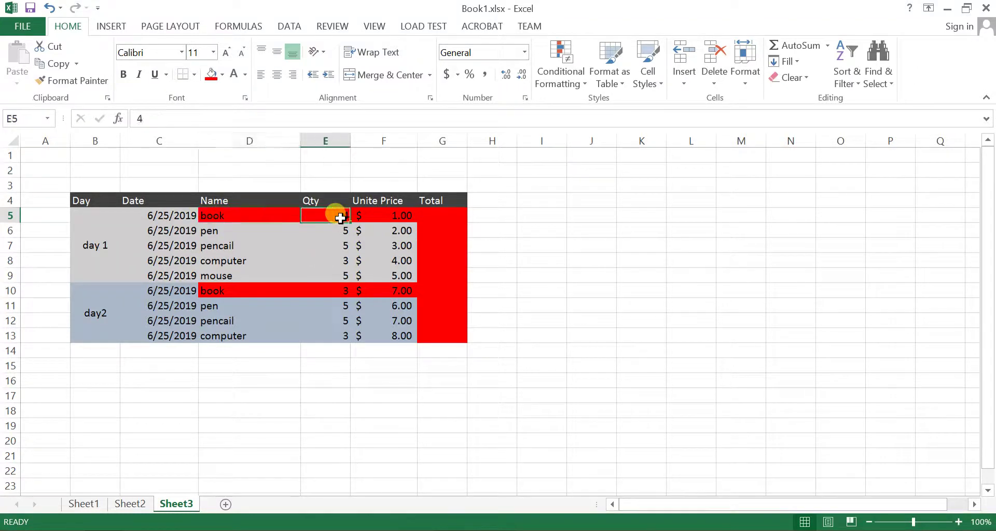
left_click(396, 217)
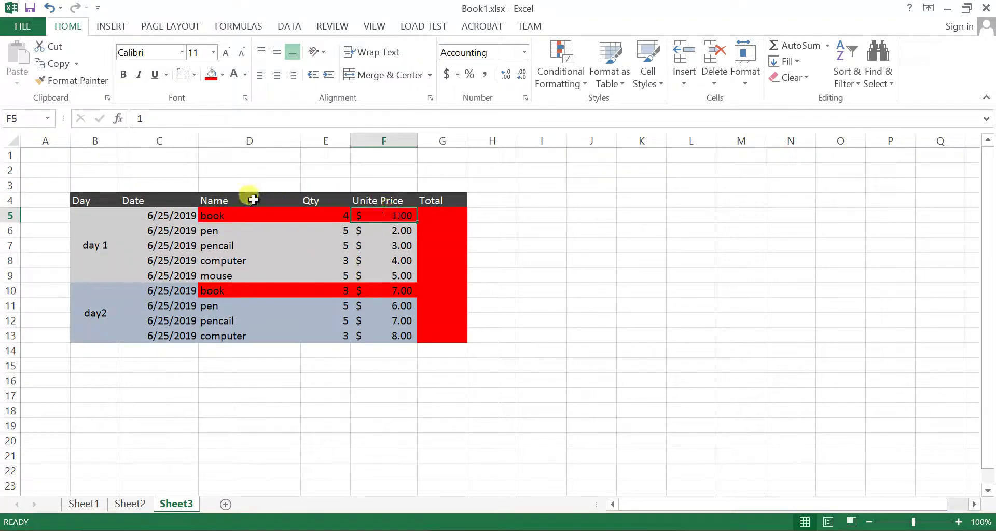
left_click(223, 231)
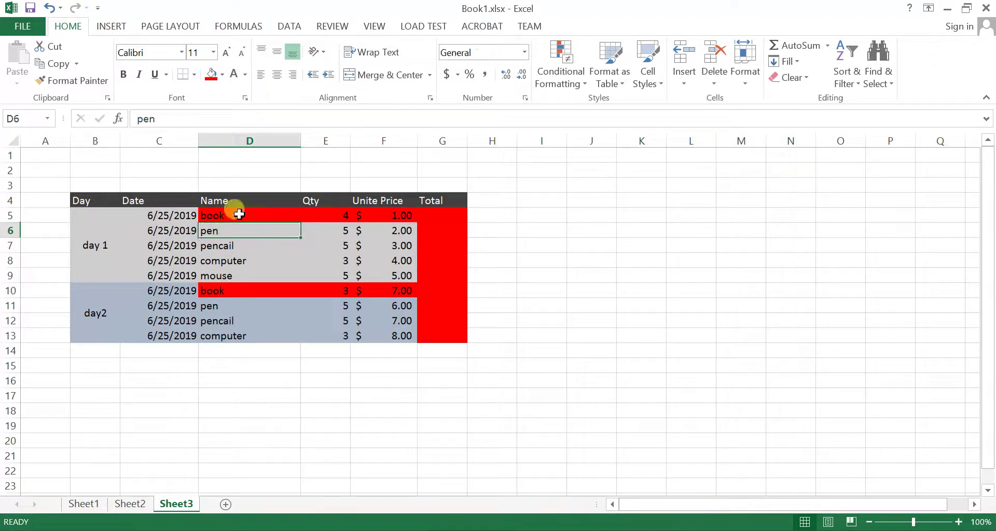
left_click(340, 231)
left_click(394, 229)
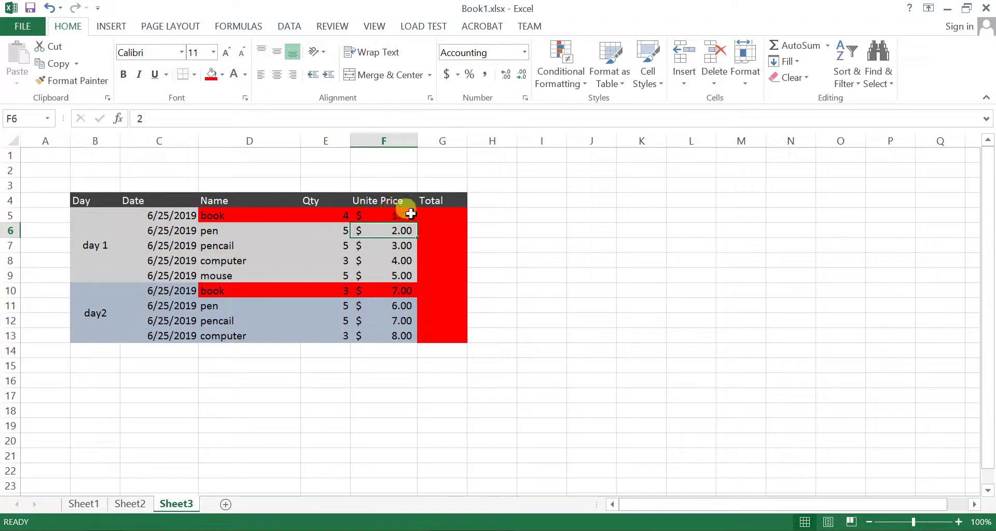
left_click(454, 218)
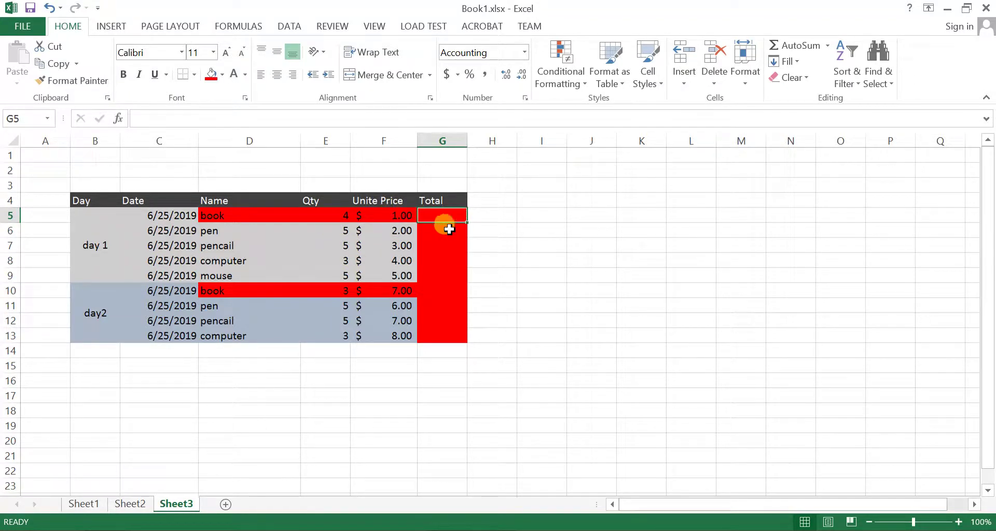
Step: Enter =PRODUCT(E5:F5) in G5 to multiply quantity by unit price
mouse_move(224, 216)
left_mouse_down()
mouse_move(244, 277)
mouse_move(430, 276)
left_mouse_up()
left_click(445, 215)
type("=pro")
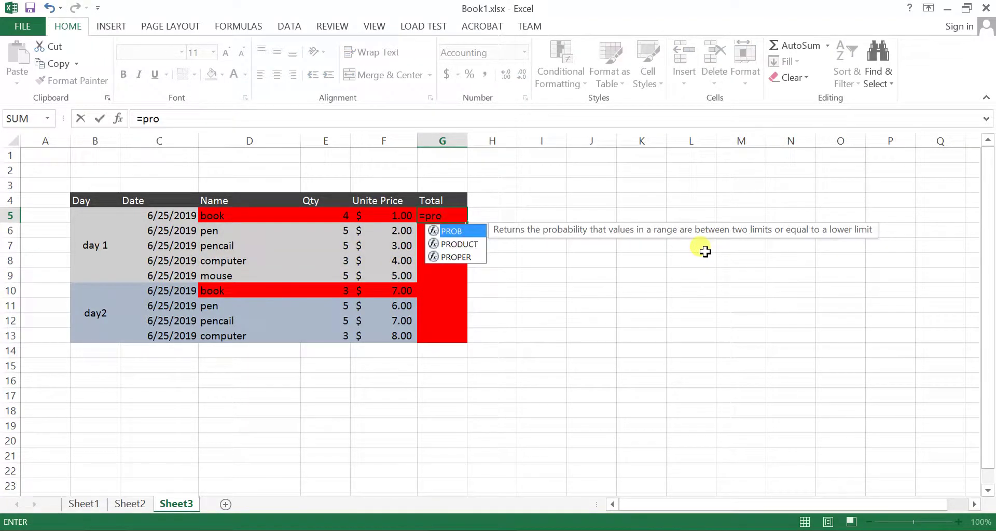
key("Down")
key("Return")
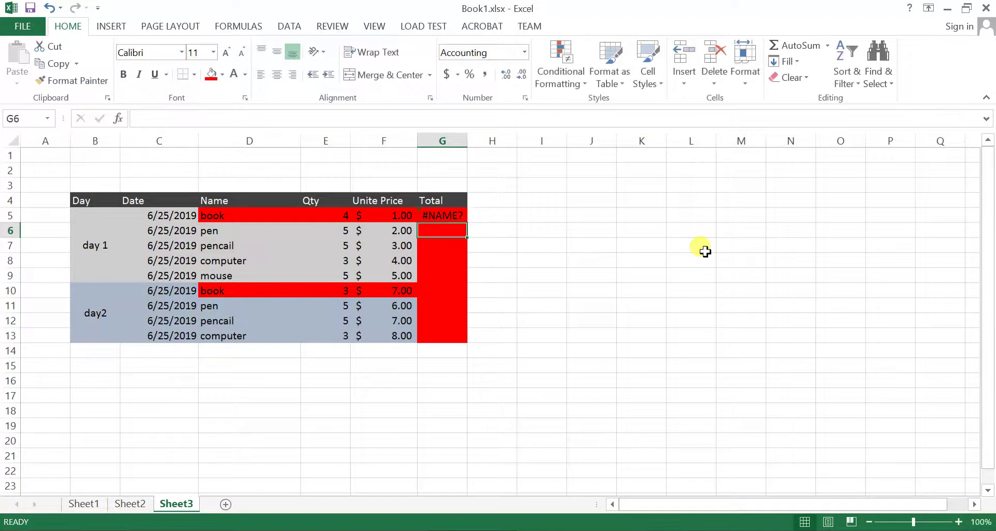
double_click(459, 215)
type("duct")
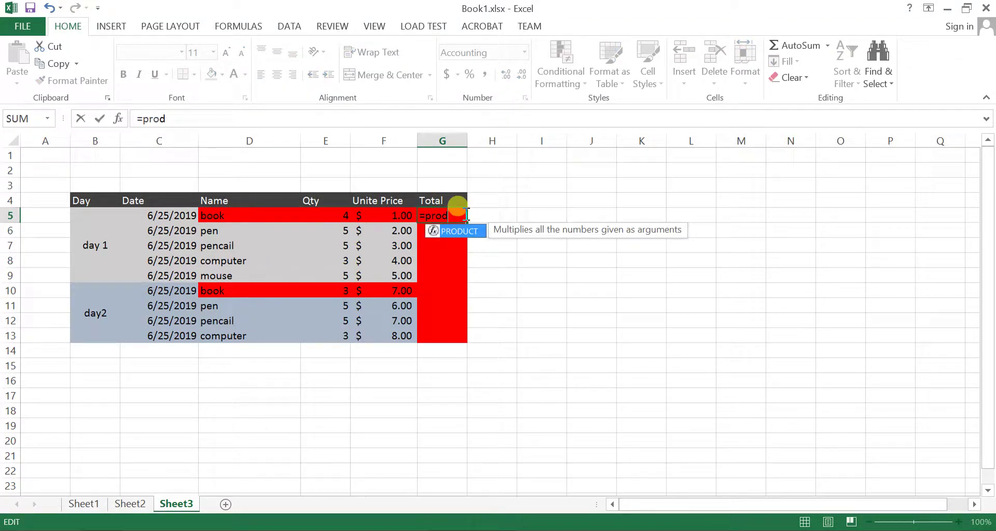
type("(")
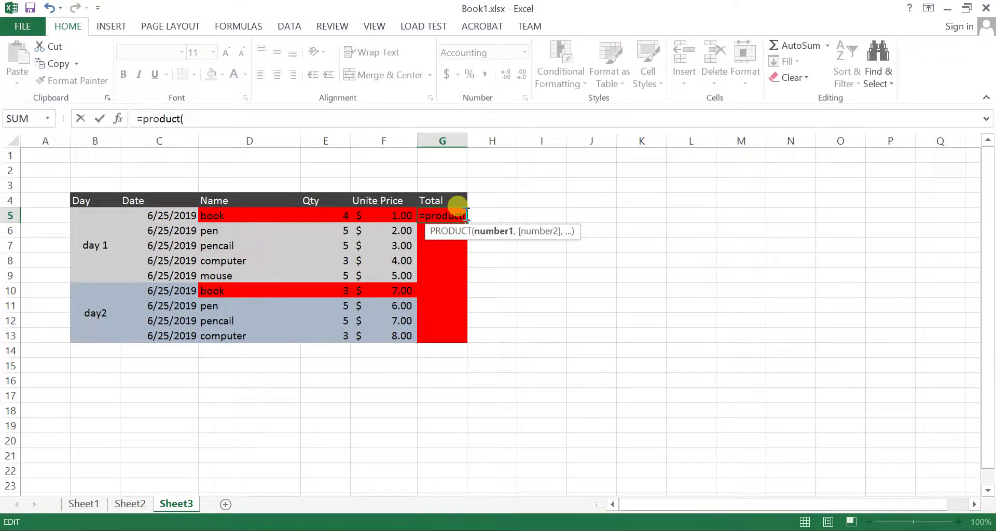
left_click_drag(327, 214, 380, 218)
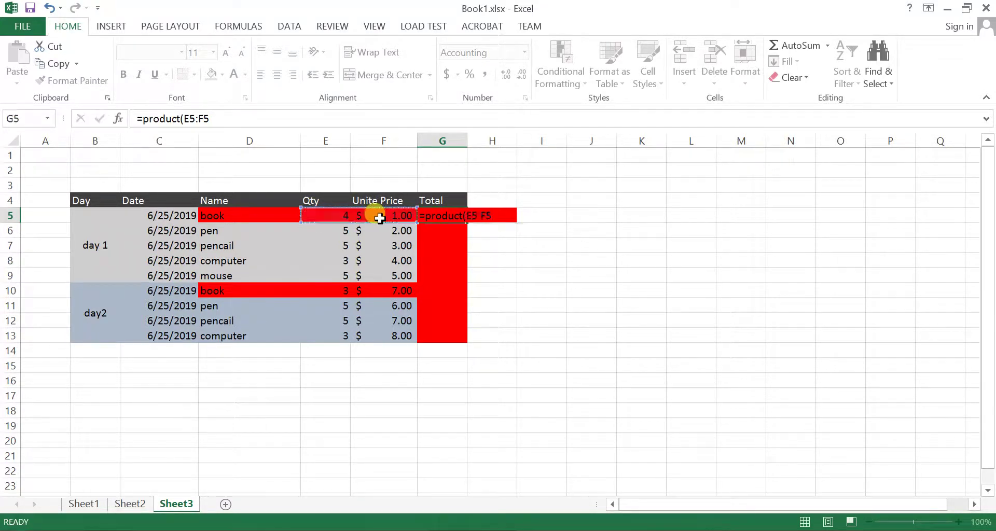
key("Return")
Step: Fill the G5 PRODUCT formula down through G13
left_click(436, 215)
left_click_drag(469, 224, 495, 328)
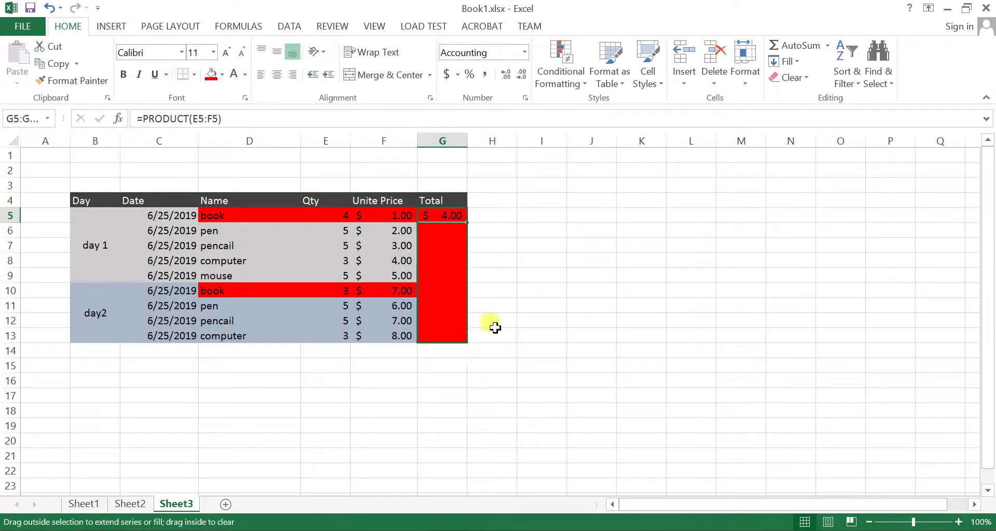
left_click(571, 260)
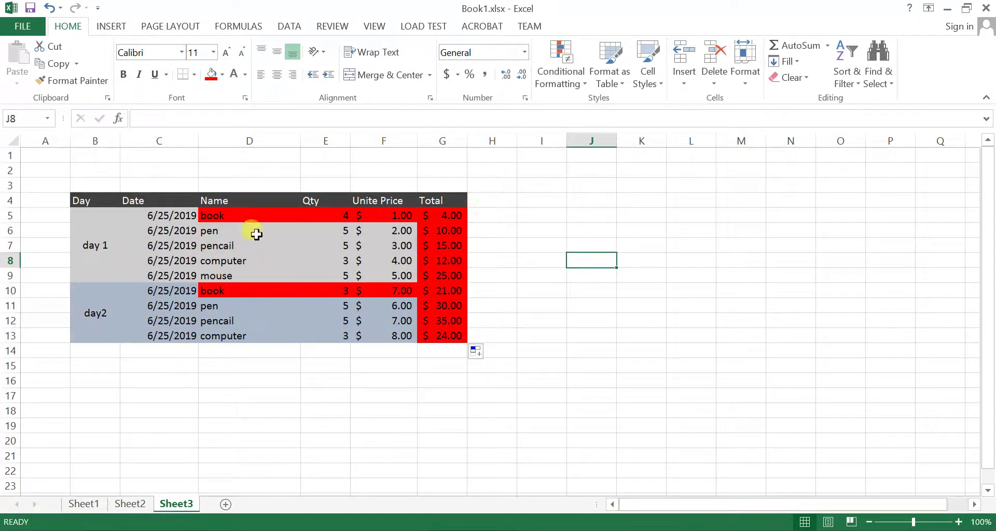
left_click(223, 214)
left_click(443, 215)
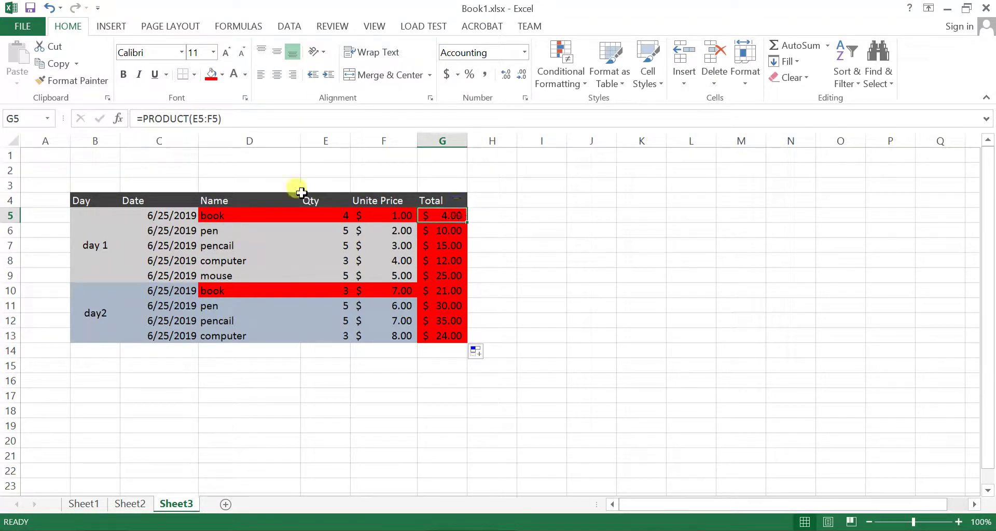
left_click(338, 291)
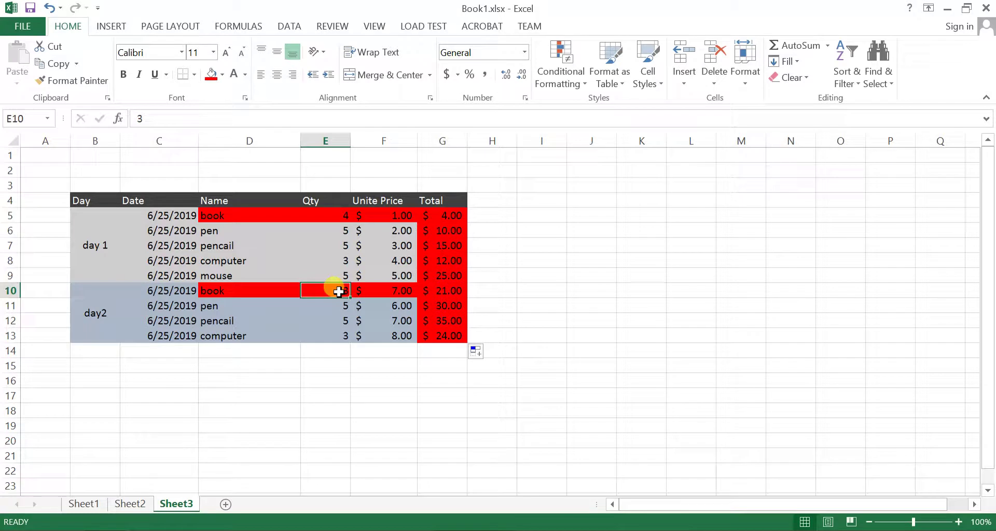
left_click(386, 291)
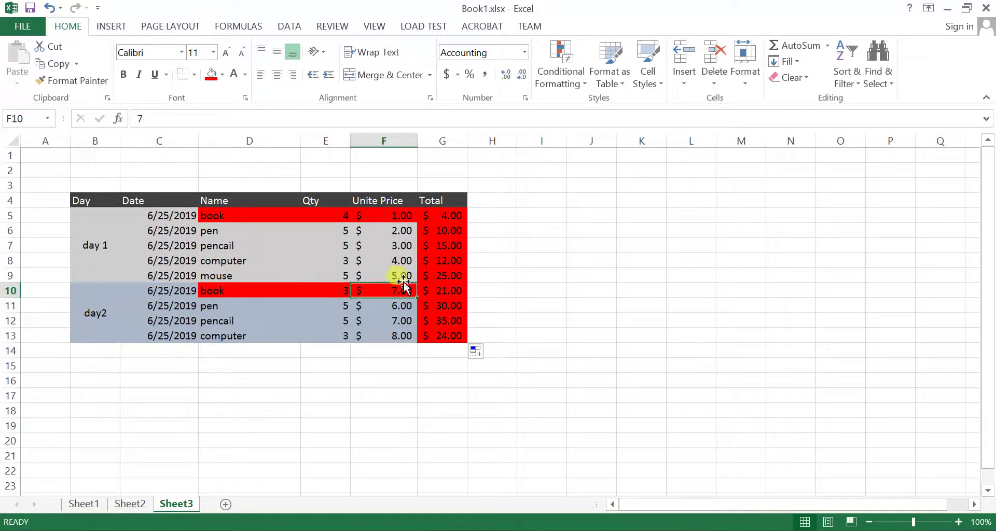
left_click(454, 291)
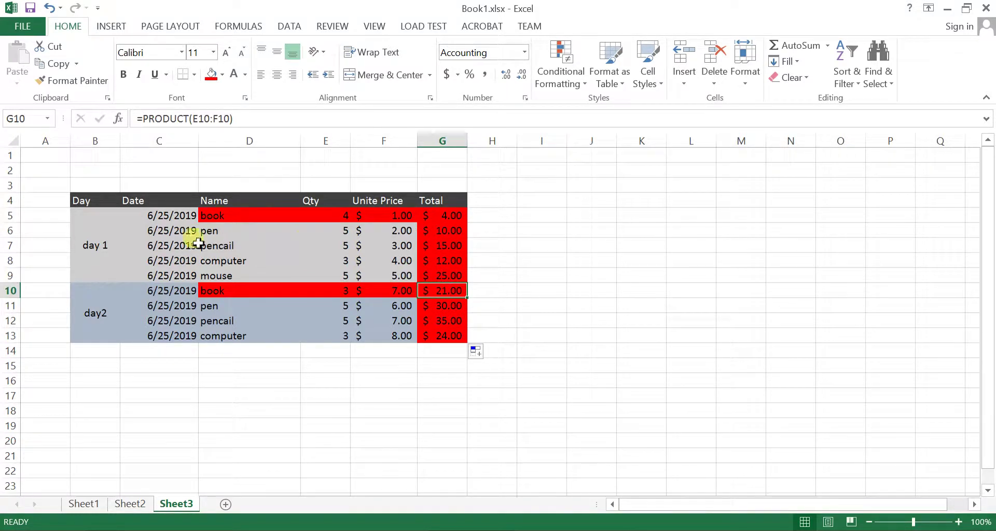
left_click(253, 216)
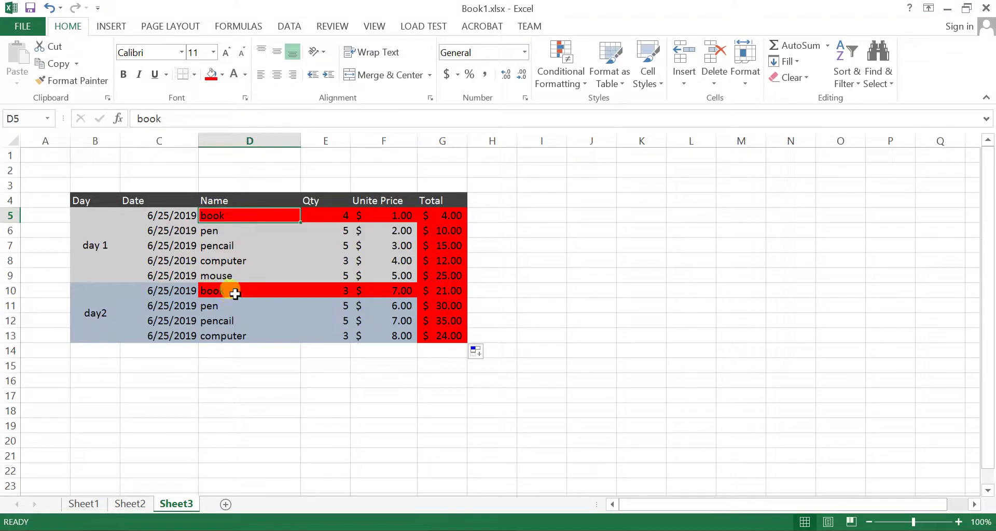
left_click(234, 292)
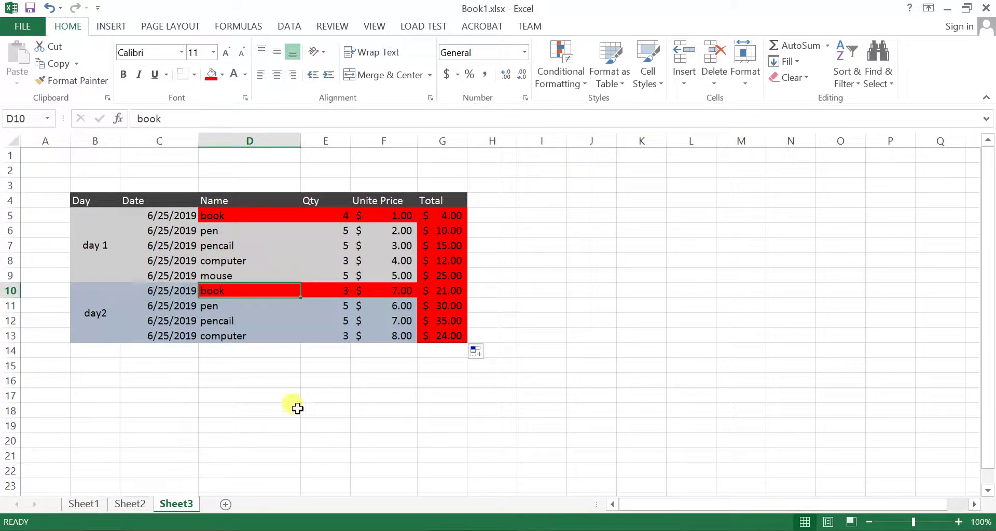
Step: Type the label Sumif into D18 below the sales table
left_click(297, 409)
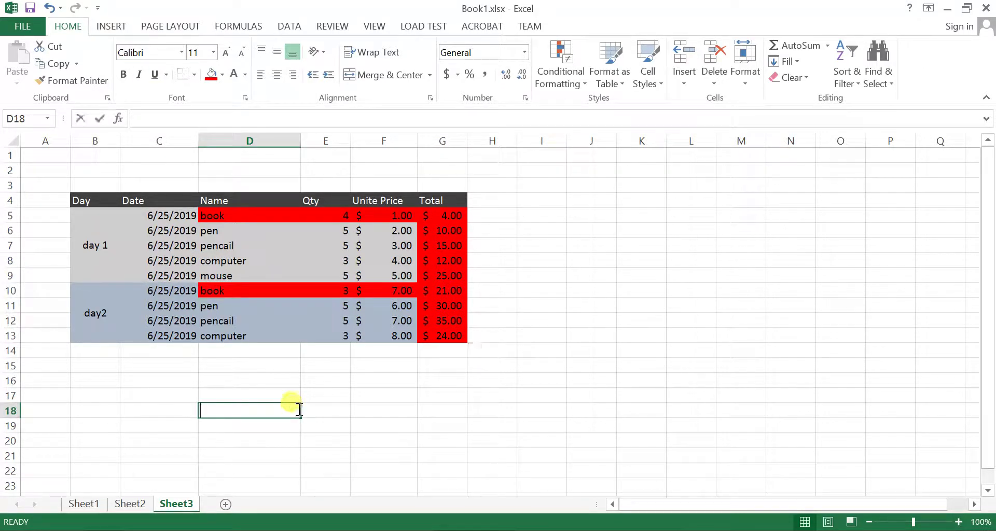
type("Sumif")
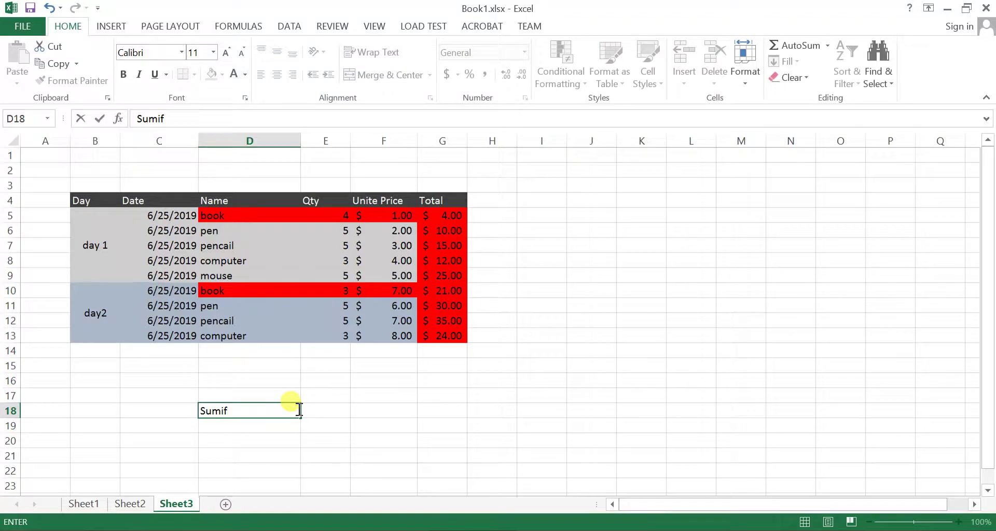
key("Return")
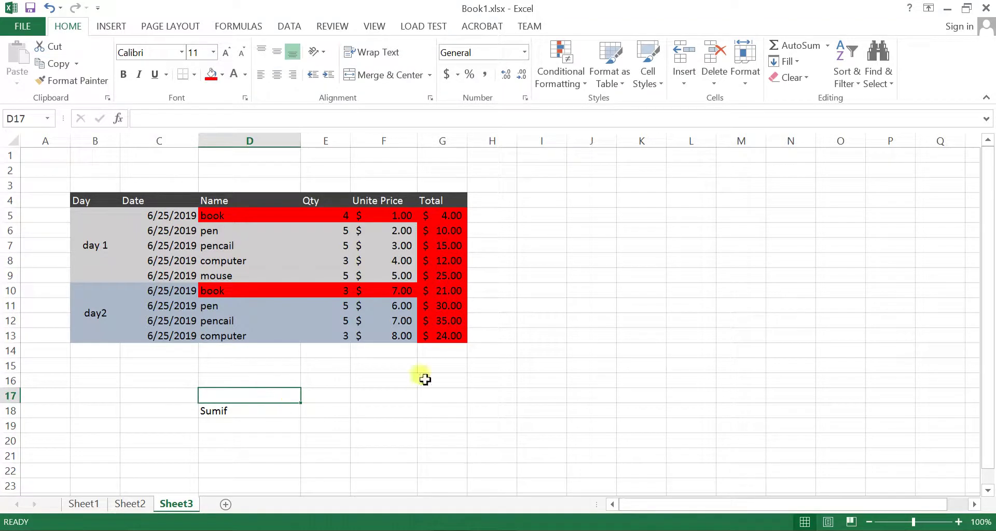
left_click(384, 363)
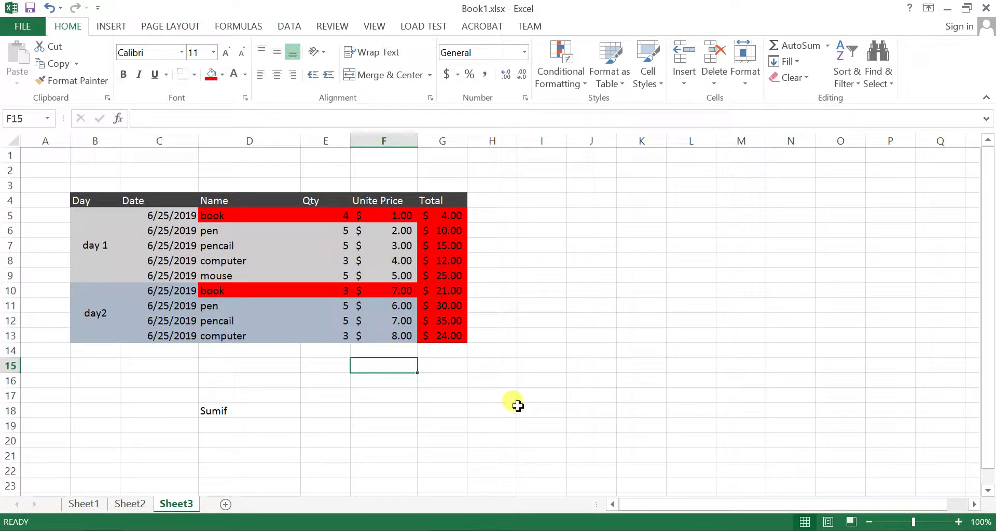
Step: Enter the label 'total of Book' in F15
type("total o")
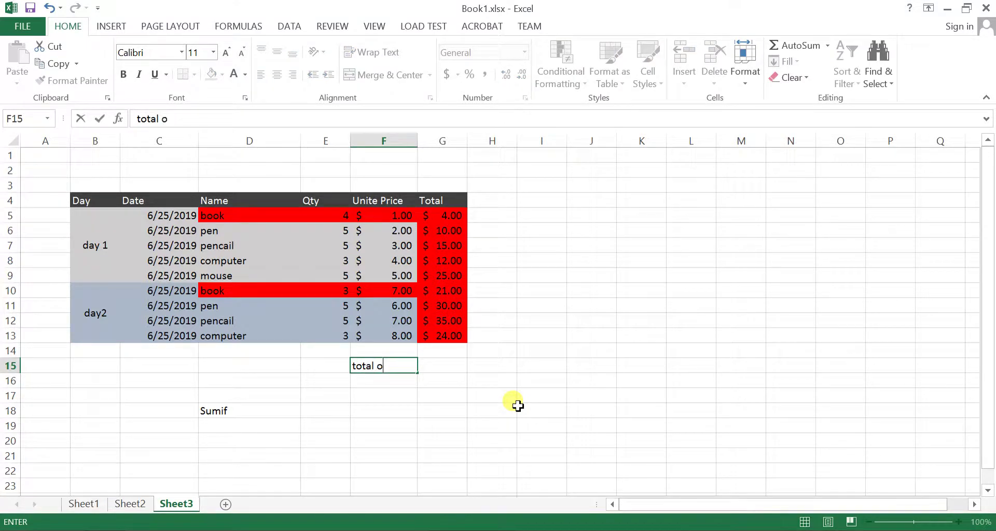
type("f Book")
key("Return")
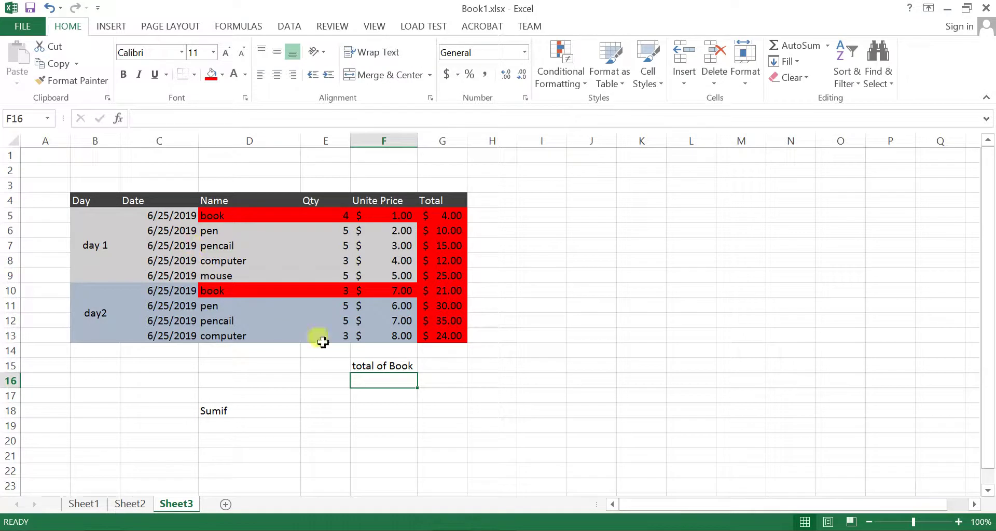
left_click(436, 367)
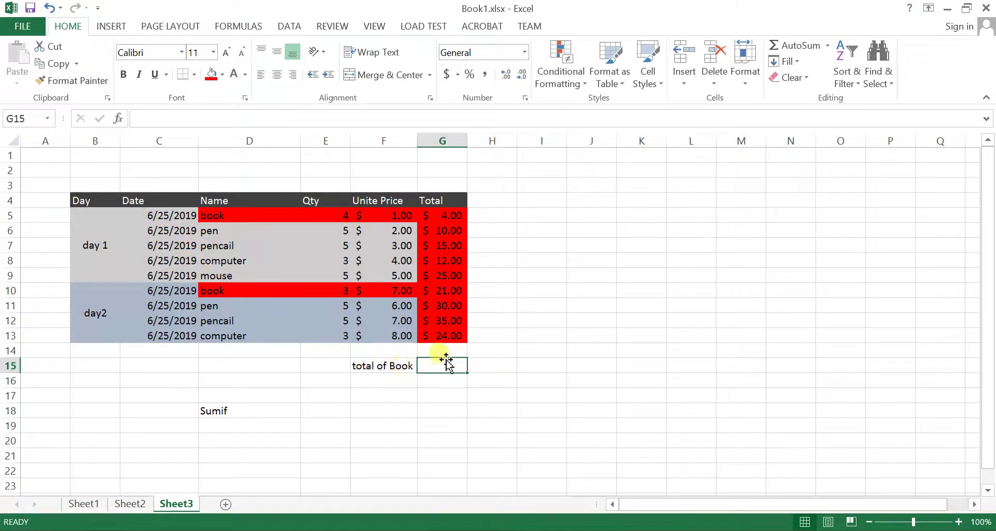
Step: Enter =SUMIF(D5:D13,D5,G5:G13) in G15, totalling the book sales to $25.00
type("=")
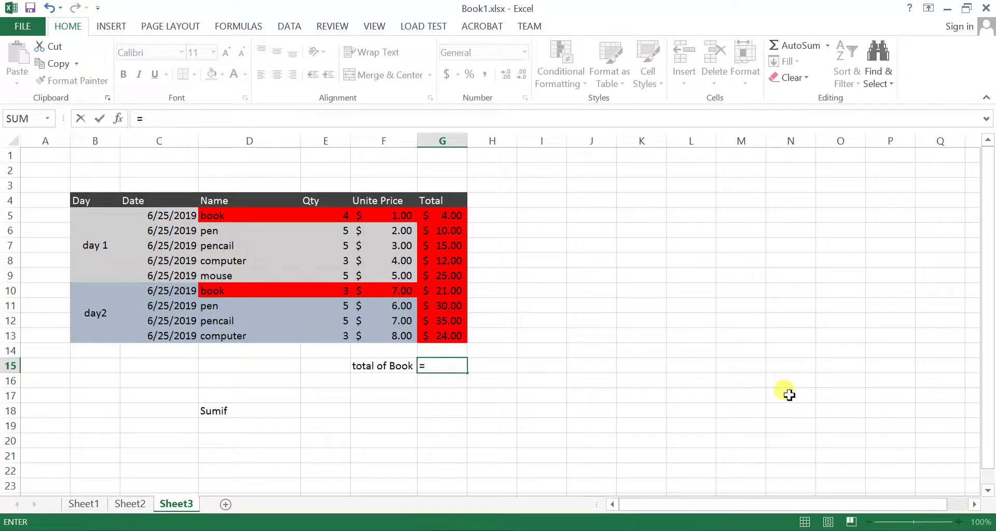
type("sum")
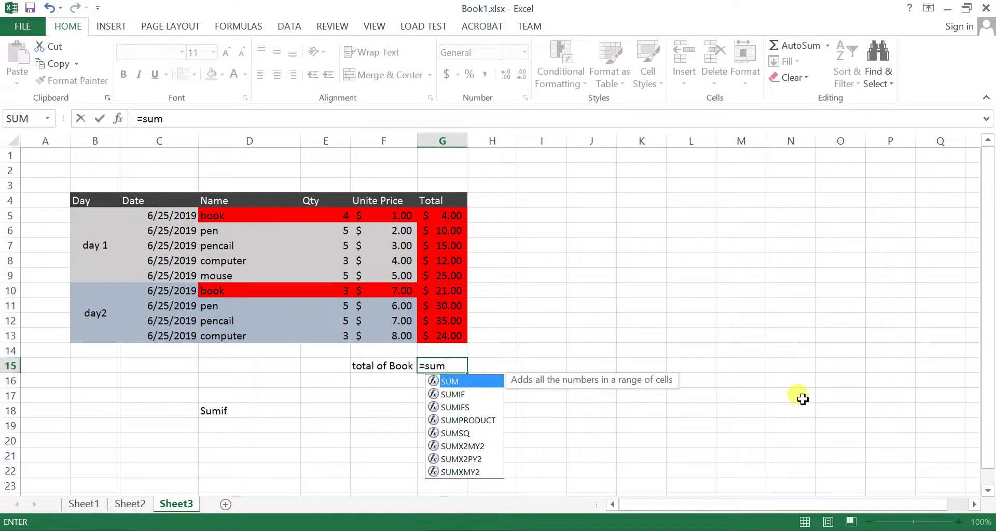
type("if(")
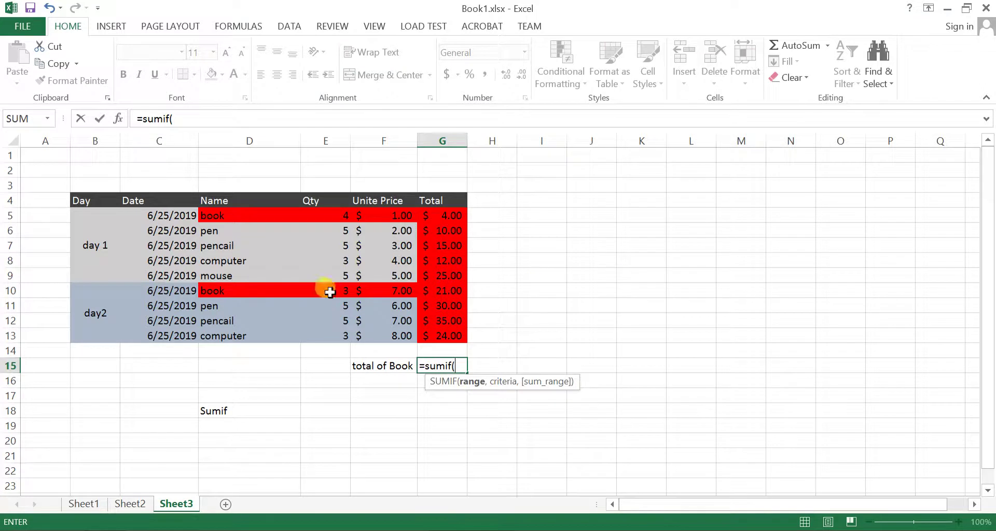
left_click_drag(222, 217, 250, 331)
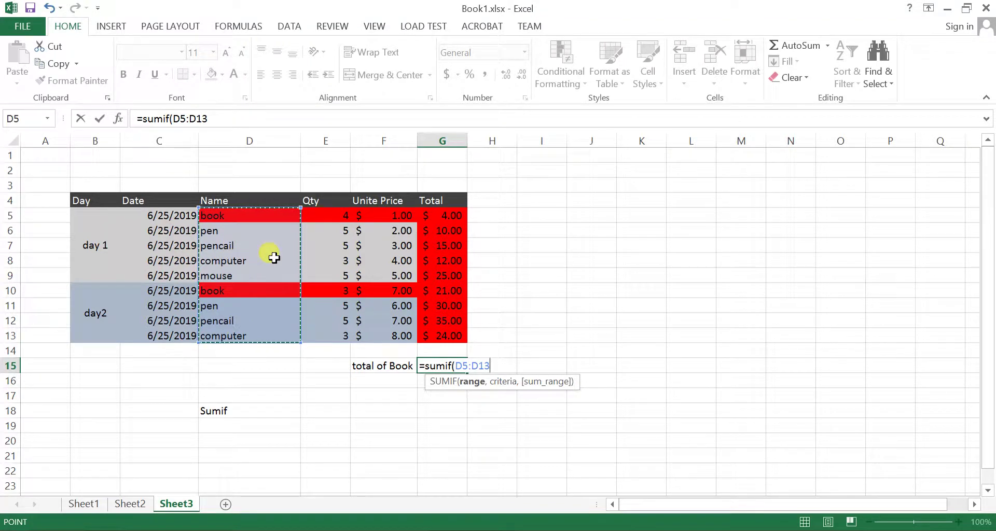
type(",")
left_click(243, 217)
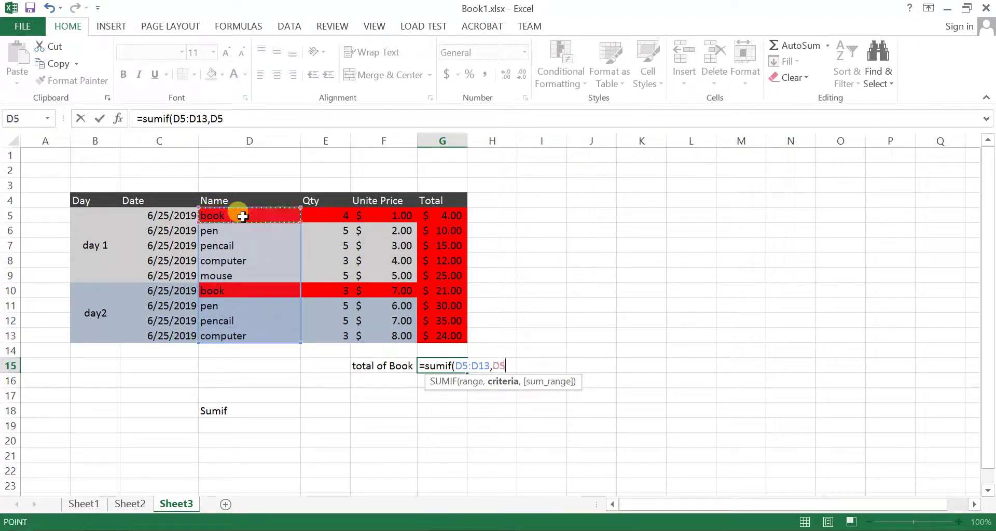
type(",")
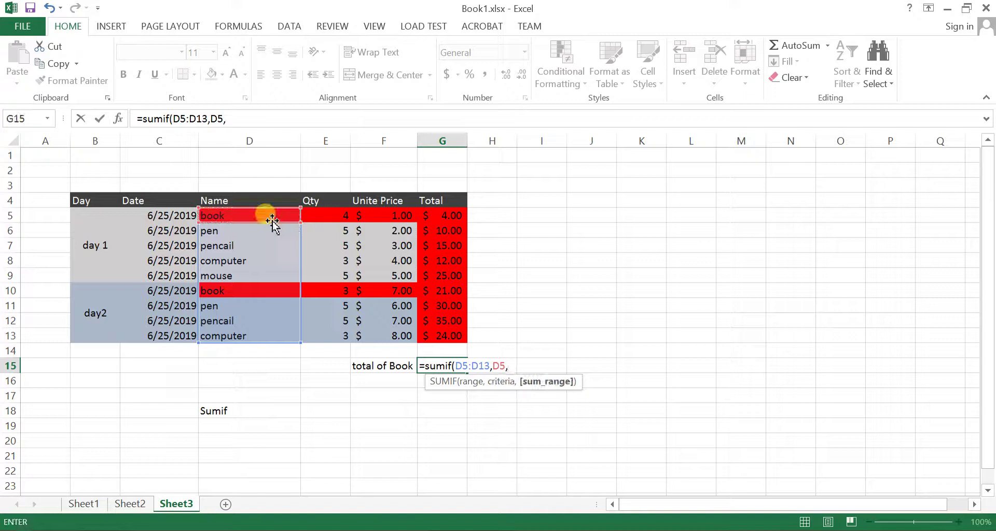
left_click_drag(440, 215, 453, 332)
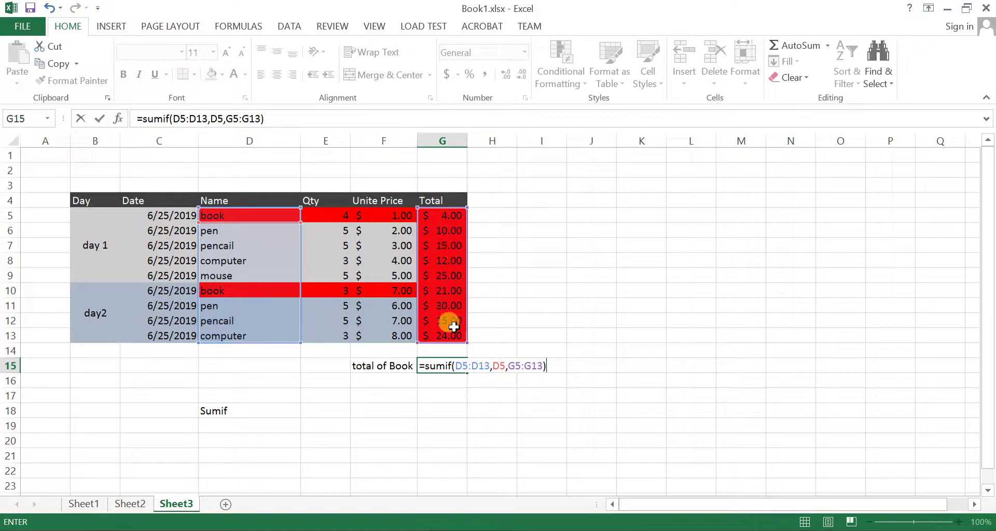
key("Return")
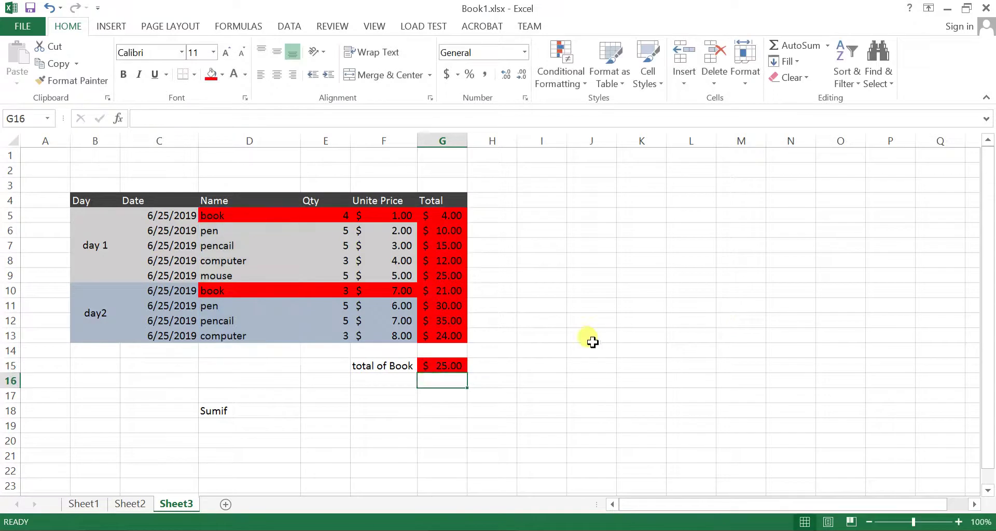
left_click(459, 366)
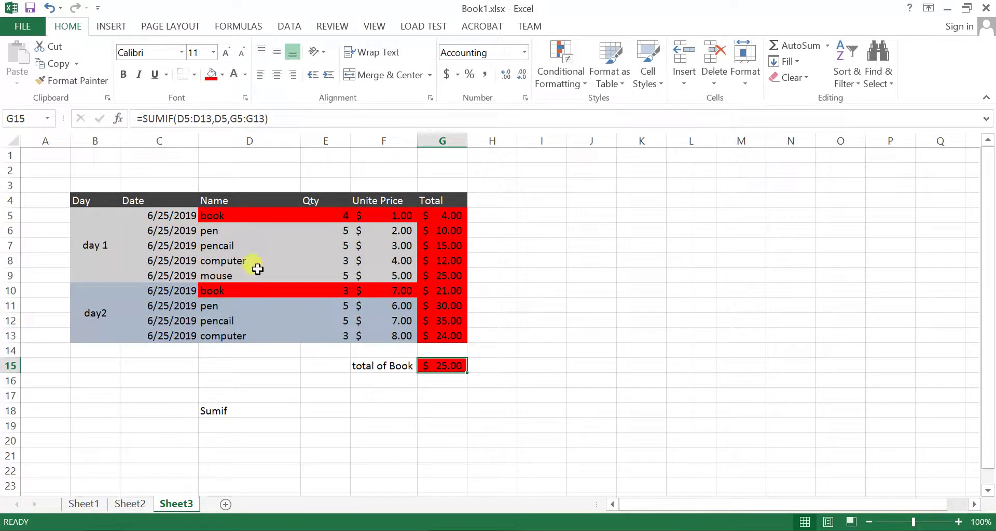
left_click(238, 217)
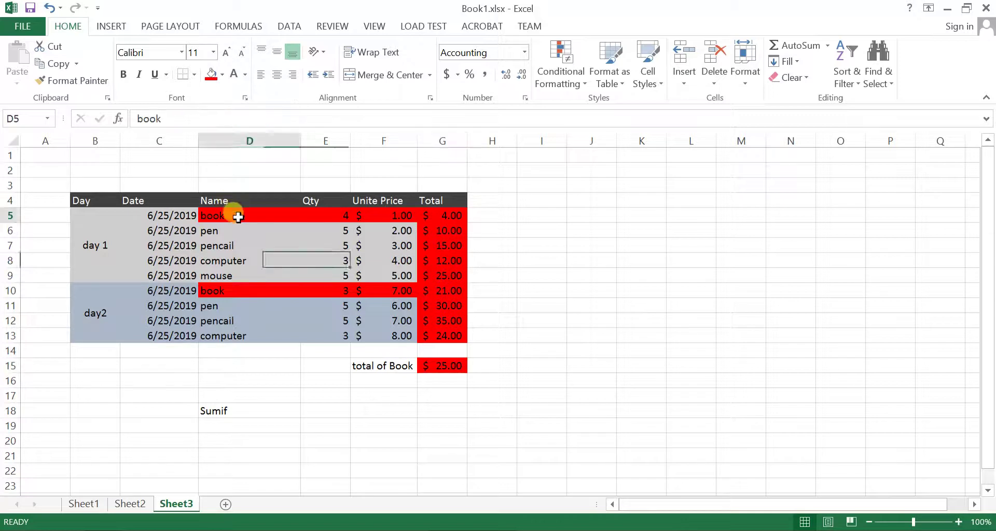
left_click(213, 291)
left_click(229, 208)
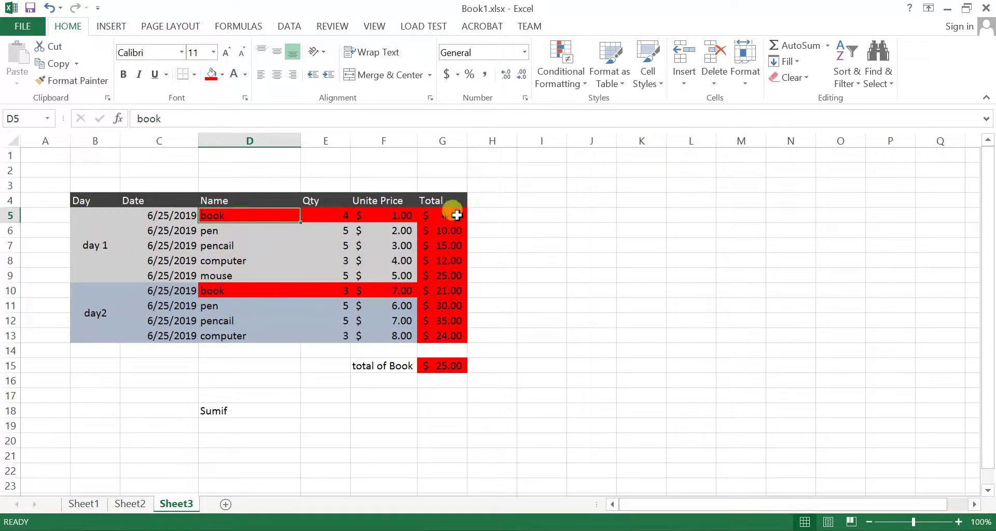
left_click(451, 213)
left_click(206, 291)
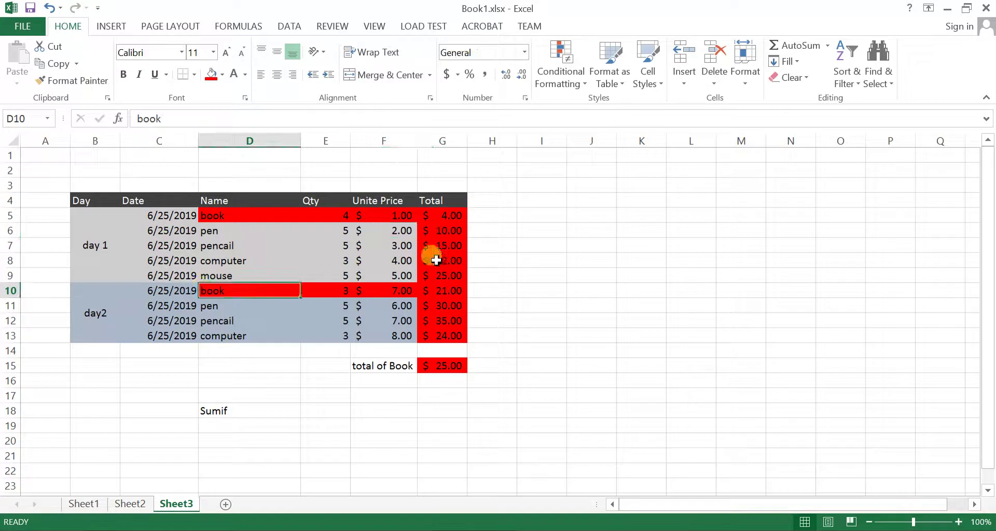
left_click(449, 288)
left_click(449, 211)
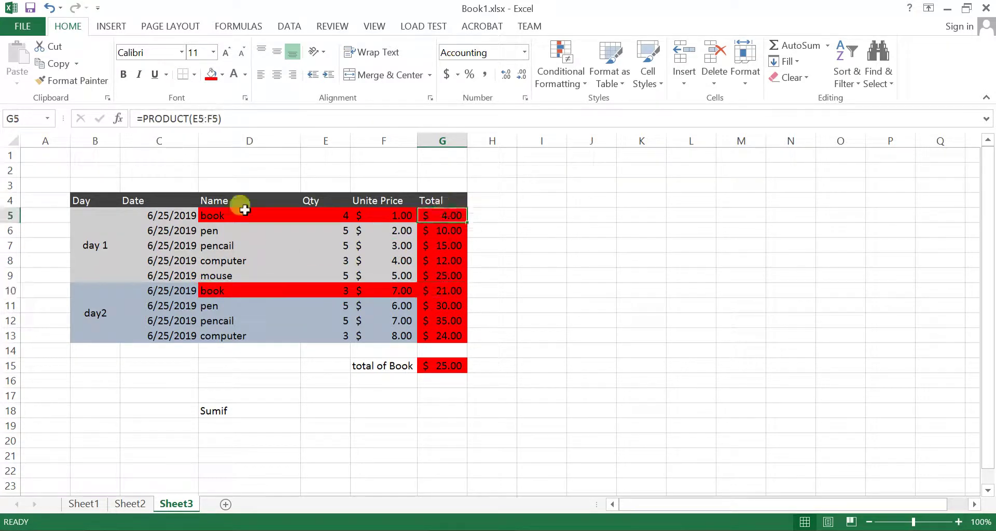
left_click(449, 293)
left_click(451, 365)
left_click(534, 346)
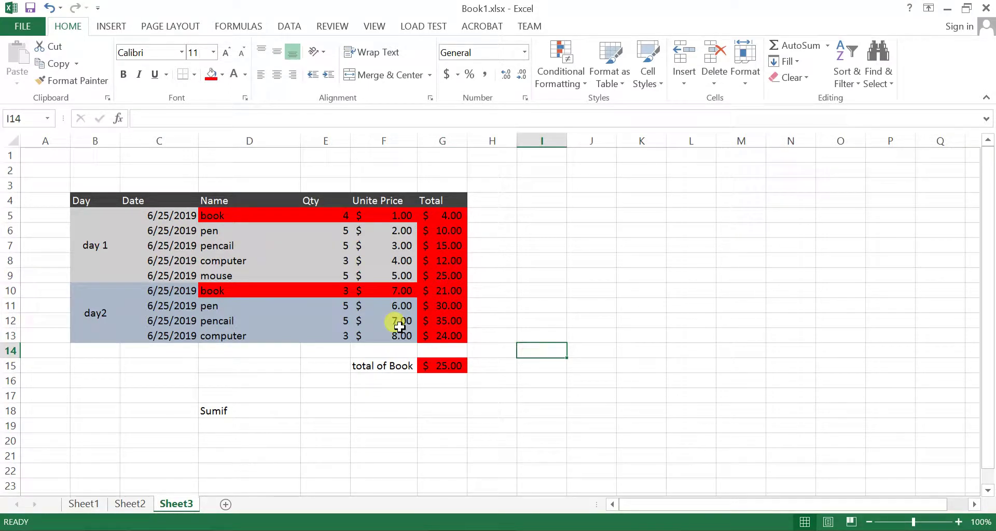
Step: Label F16 'total of computer' by editing a copied 'total of Book' entry
left_click(393, 387)
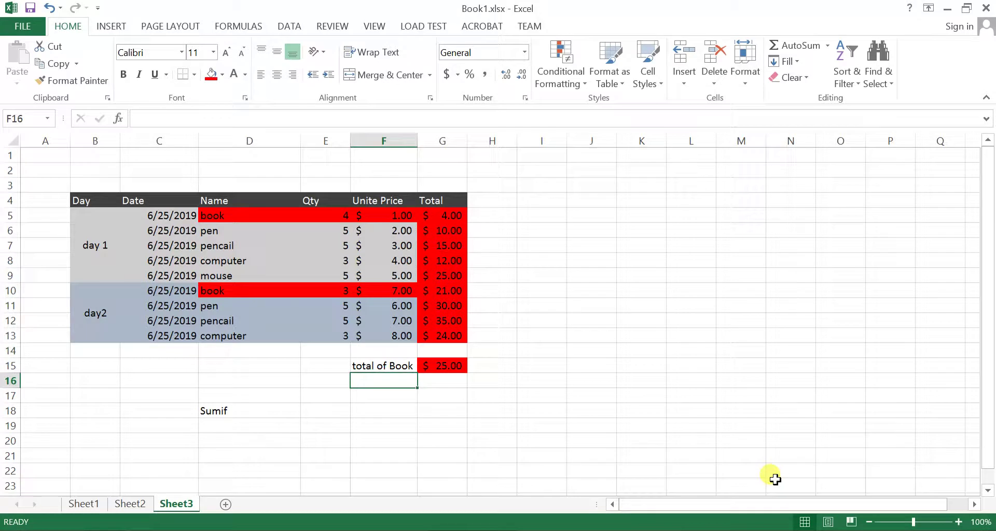
type("total of Book")
key("Return")
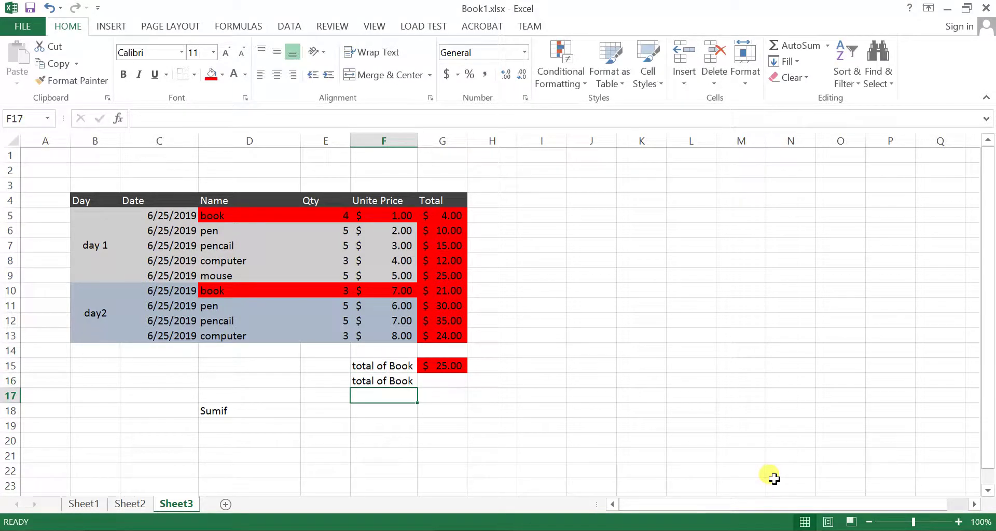
left_click(409, 382)
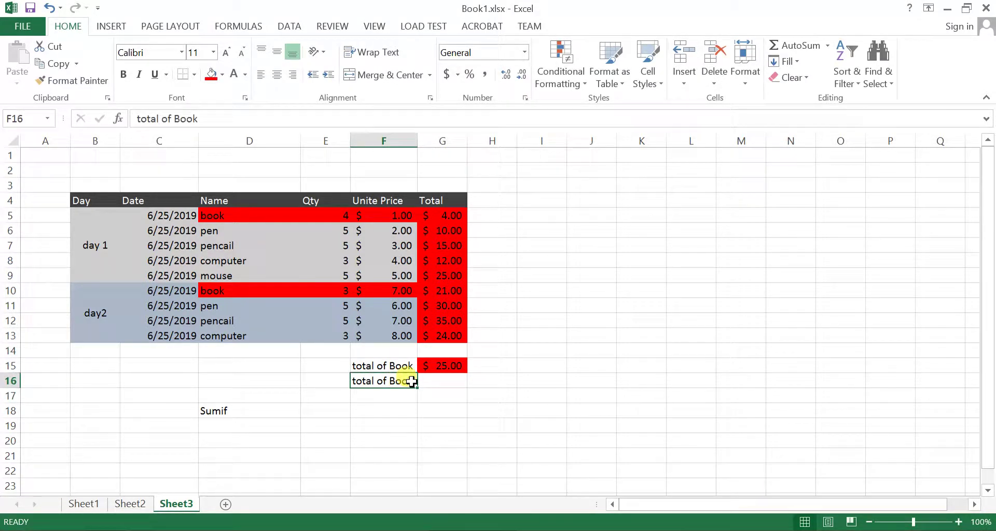
double_click(412, 382)
key("BackSpace")
key("BackSpace")
type("comput")
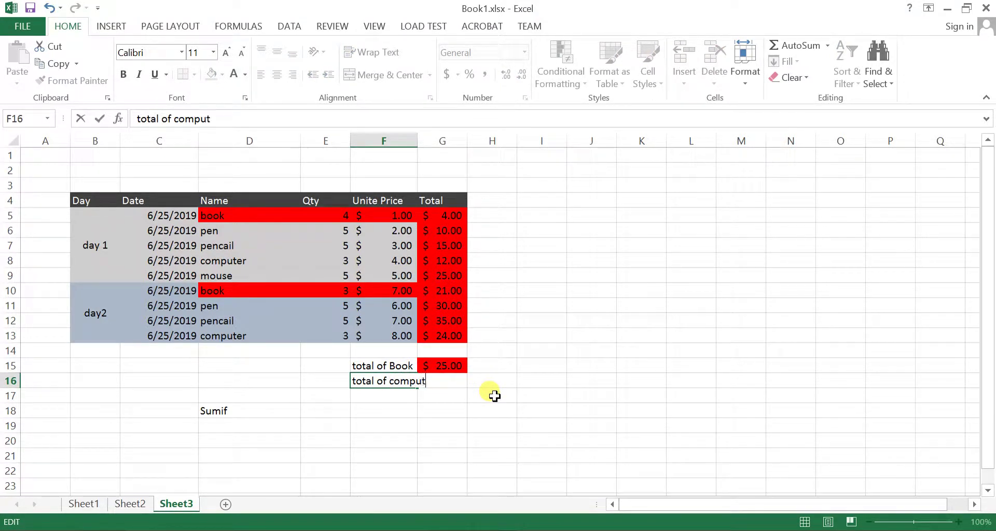
type("er")
key("Return")
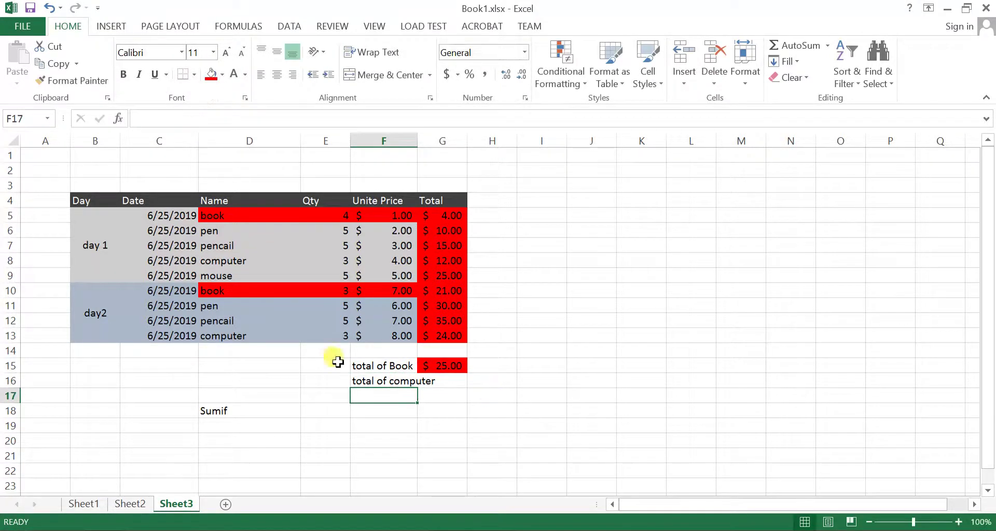
Step: Widen column F so the 'total of computer' label fits
left_click_drag(415, 144, 447, 141)
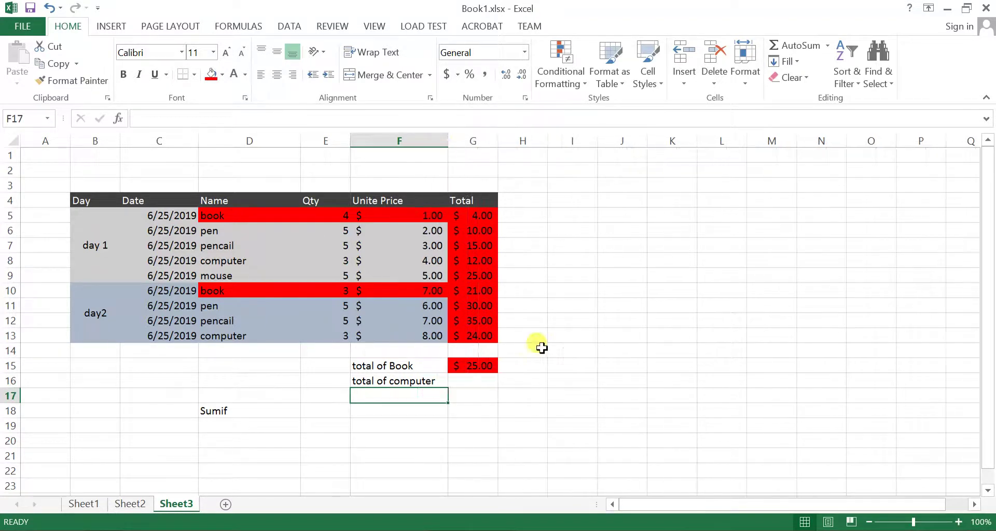
left_click(523, 382)
left_click(473, 382)
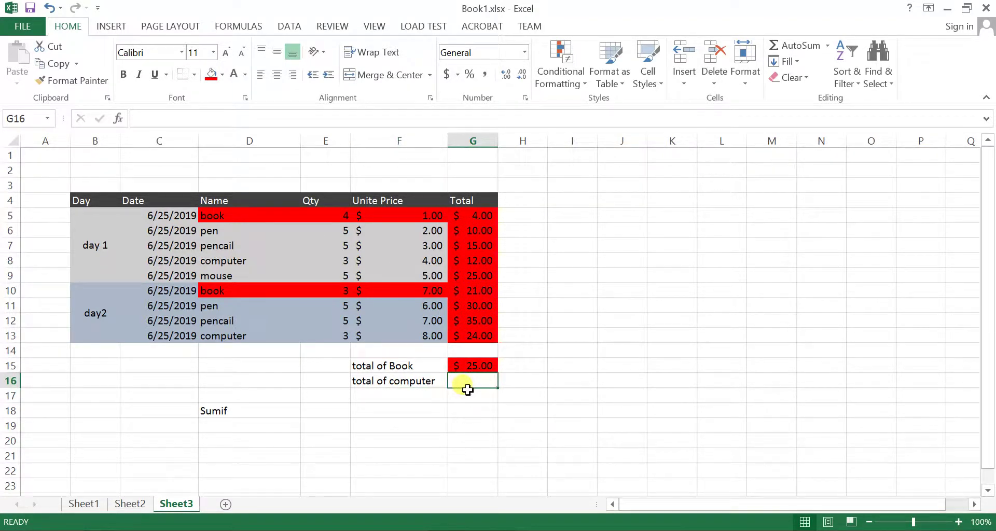
Step: Fill the computer rows D8:G8 and D13:G13 with light orange
left_click_drag(219, 336, 467, 336)
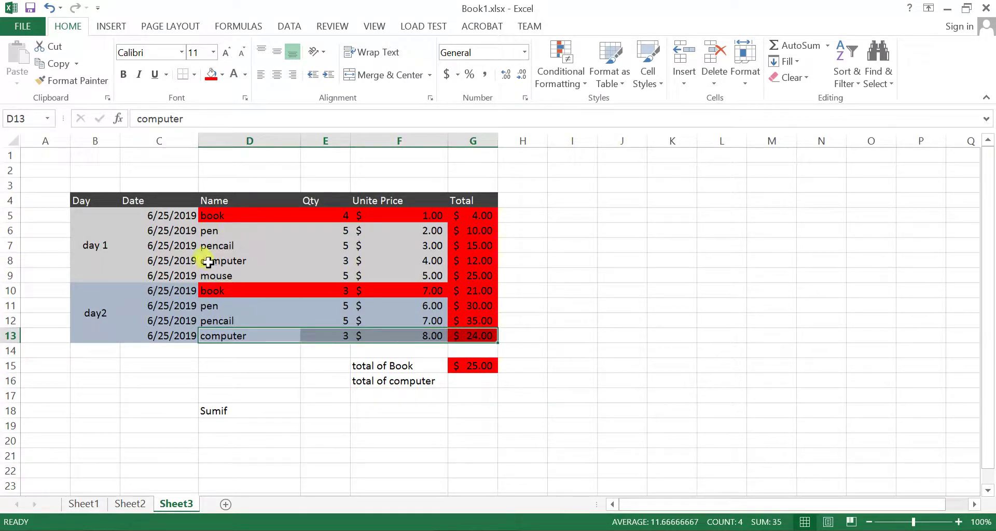
left_click_drag(208, 262, 475, 260, "ctrl")
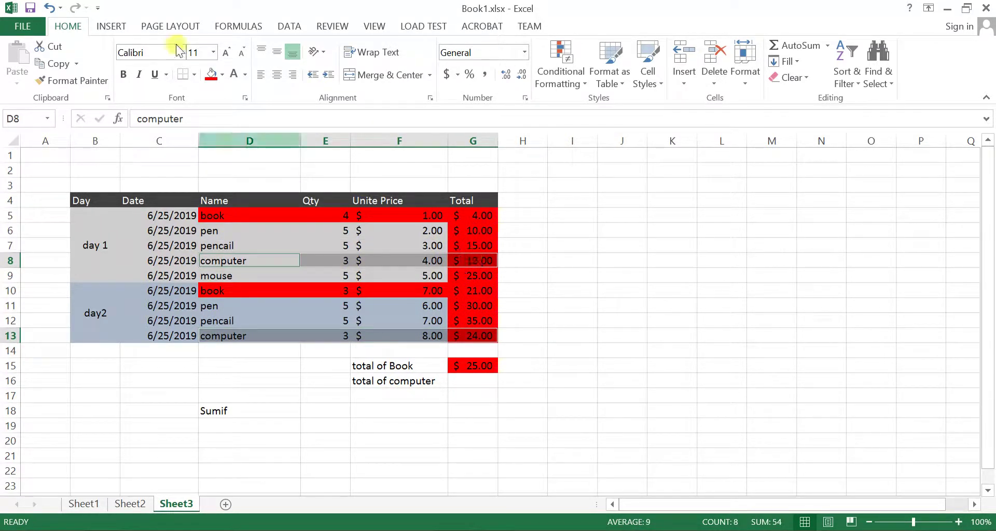
left_click(222, 75)
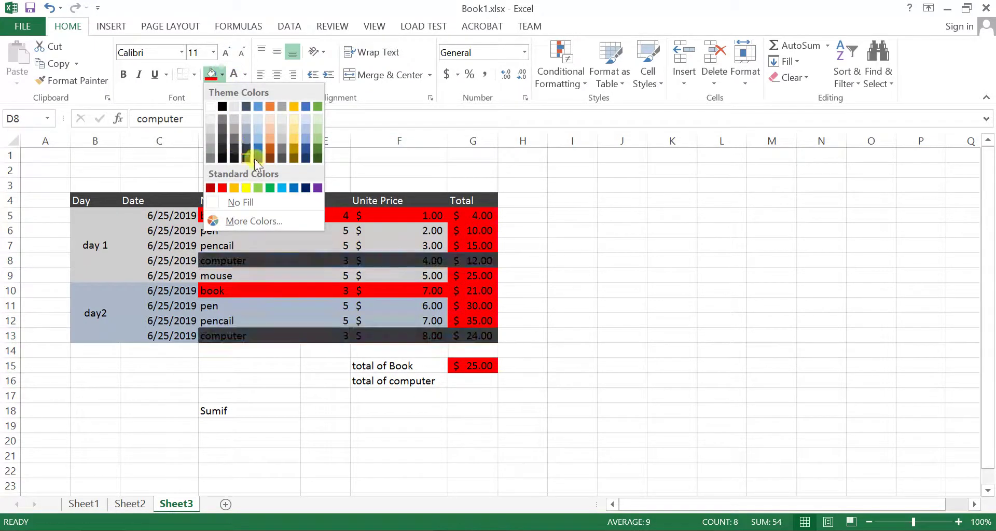
left_click(270, 139)
left_click_drag(721, 336, 667, 321)
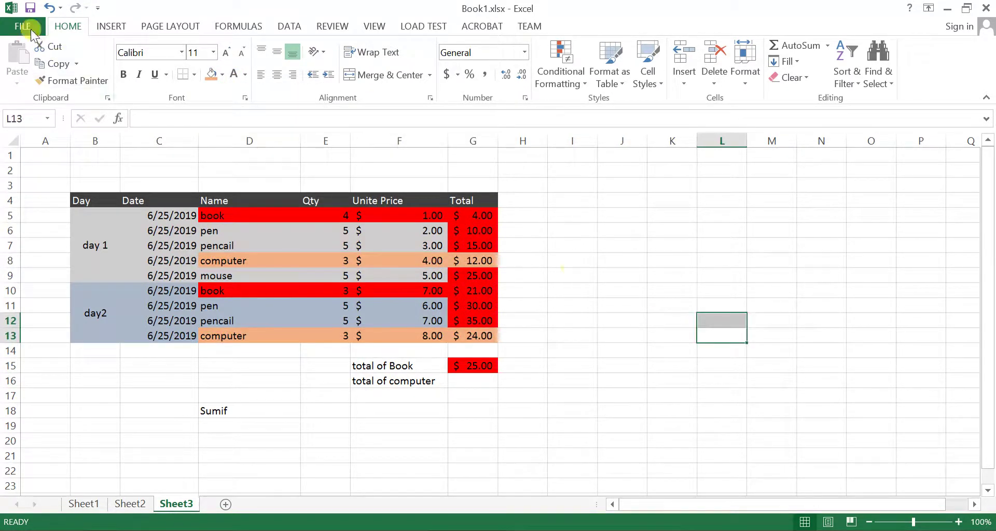
Step: Enter a SUMIF in G16 matching computer (D8) in D5:D13 and summing the Total column, giving 36
left_click(473, 383)
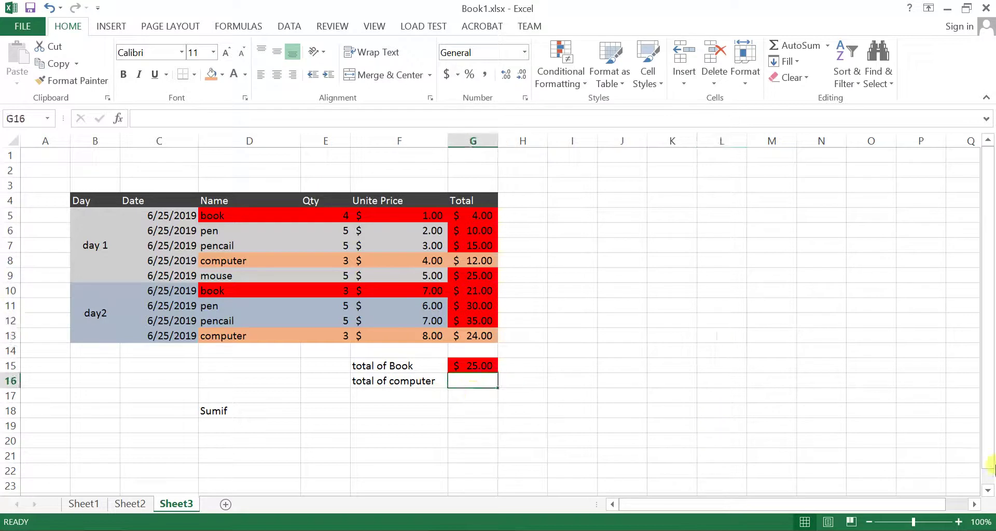
type("=su")
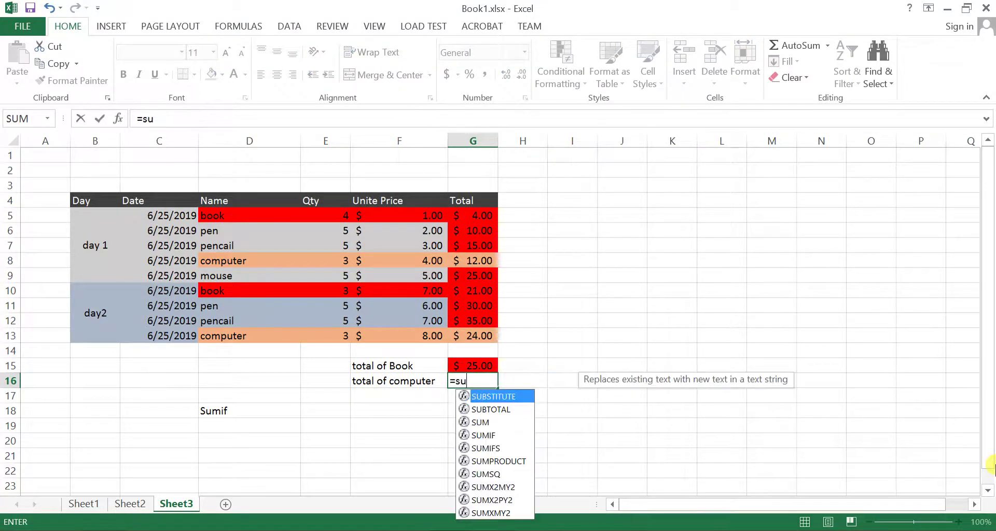
type("mif(")
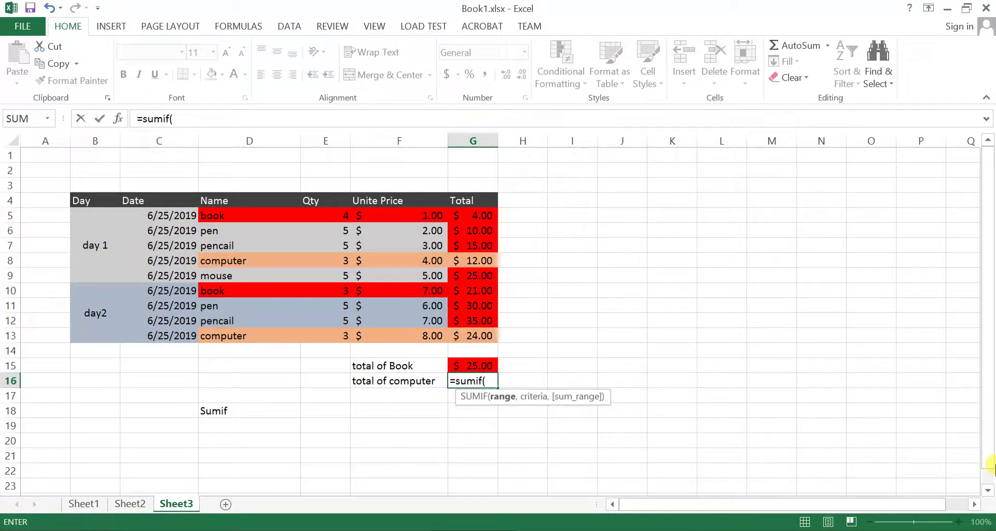
left_click_drag(221, 216, 251, 335)
type(",")
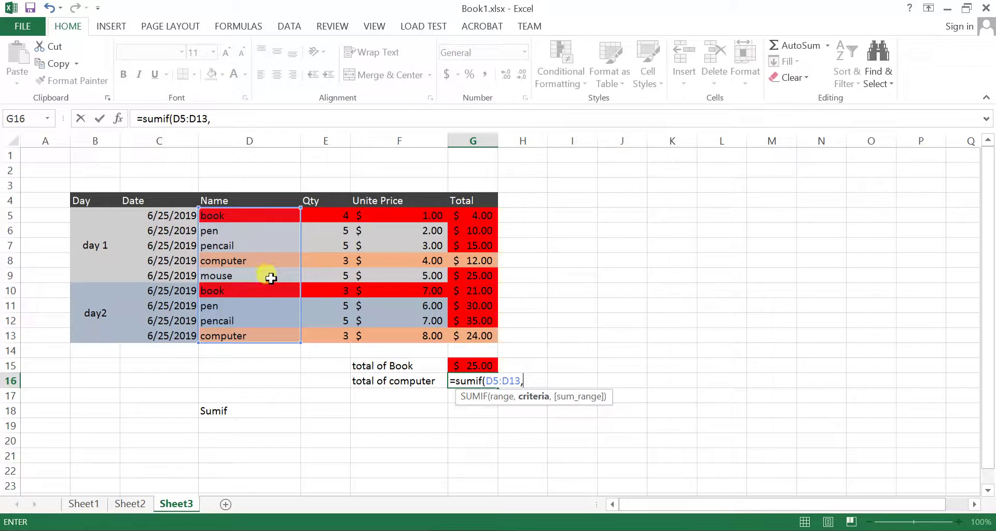
left_click(229, 261)
type(",")
left_click_drag(470, 213, 491, 333)
key("Return")
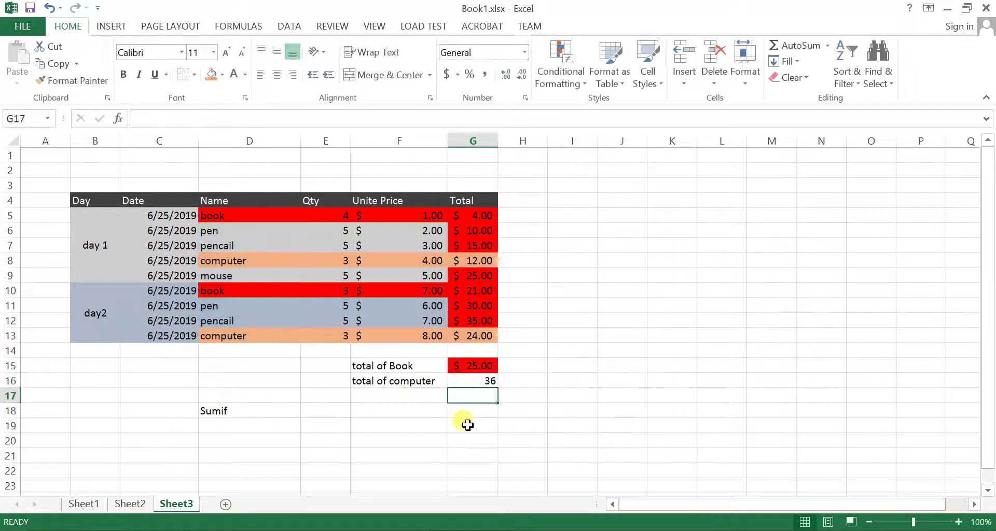
Step: Format G16 as Accounting ($36.00) with a peach fill
left_click(482, 381)
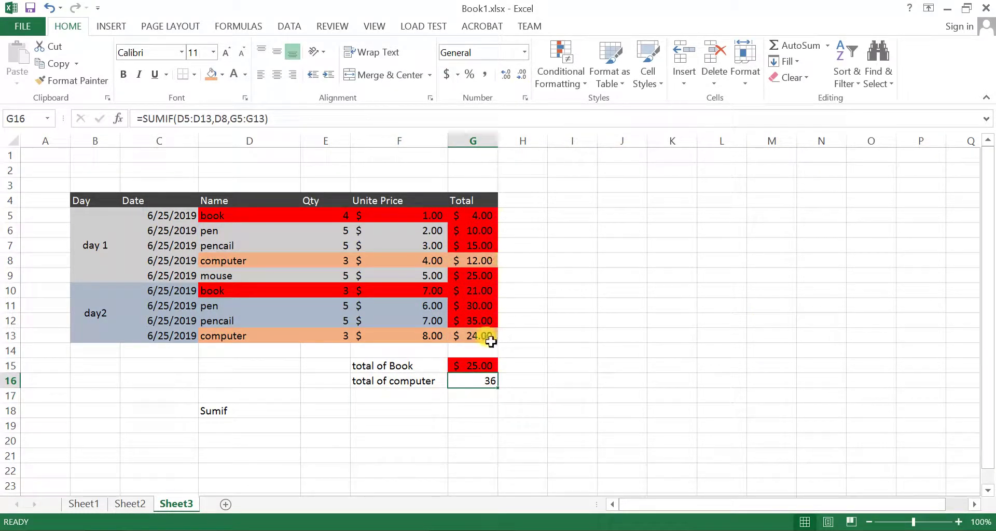
left_click(448, 74)
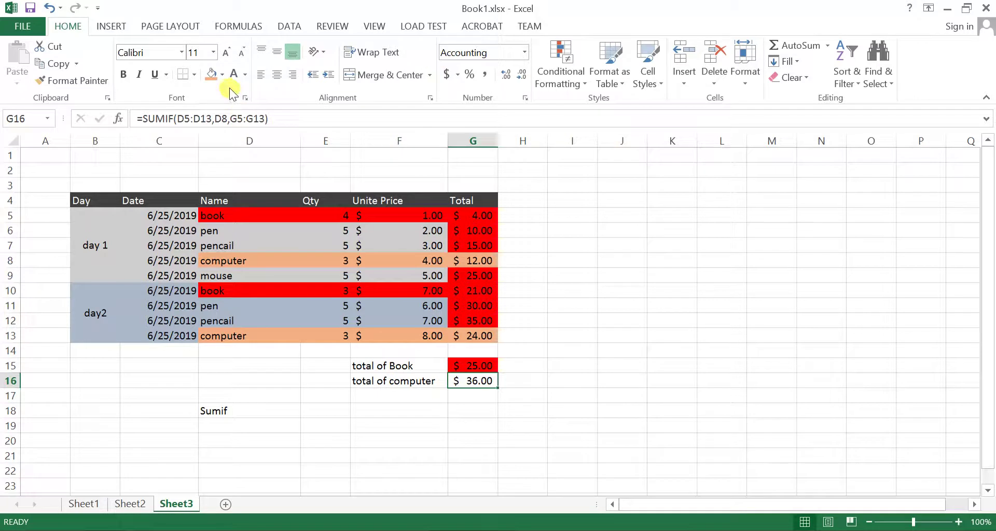
left_click(211, 74)
left_click(641, 334)
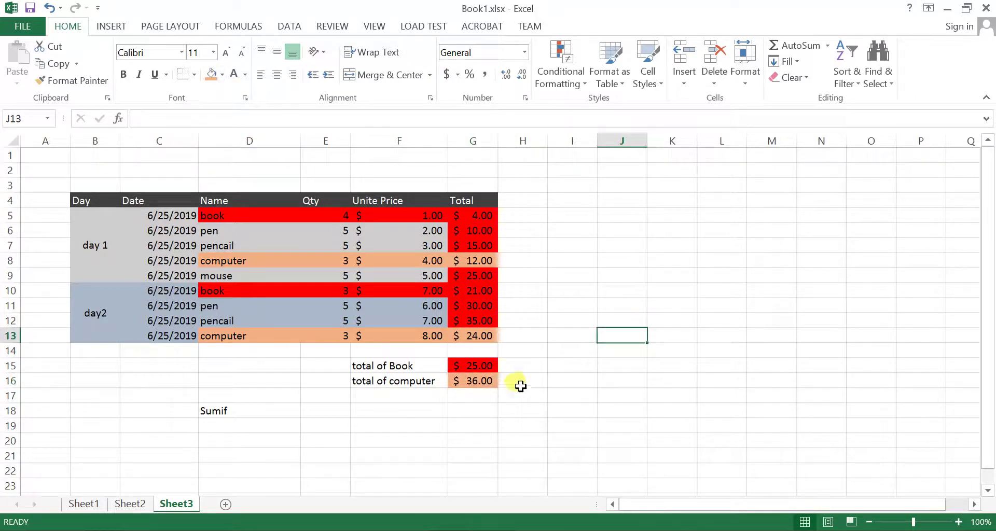
Step: Compare the G16 total against the computer totals in G13 and G8
left_click(476, 381)
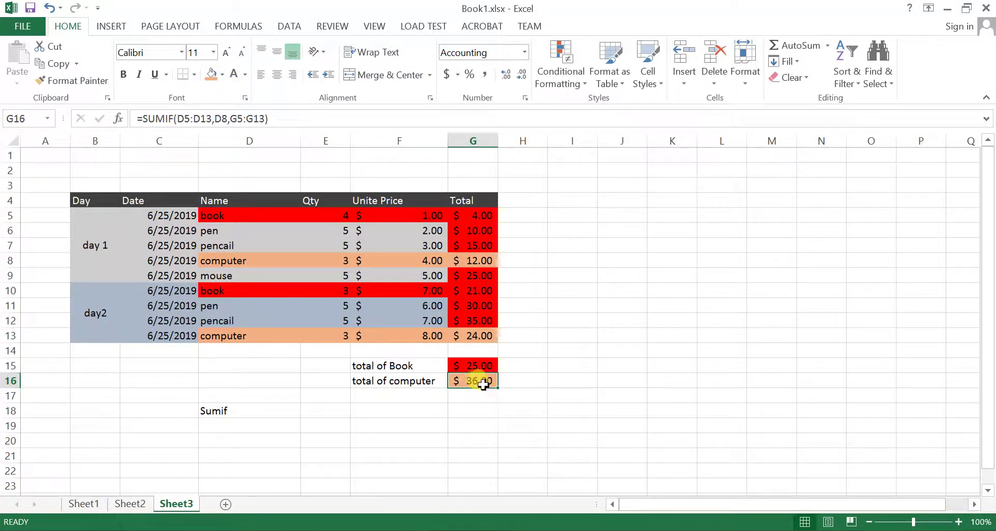
left_click(465, 336)
left_click(475, 261)
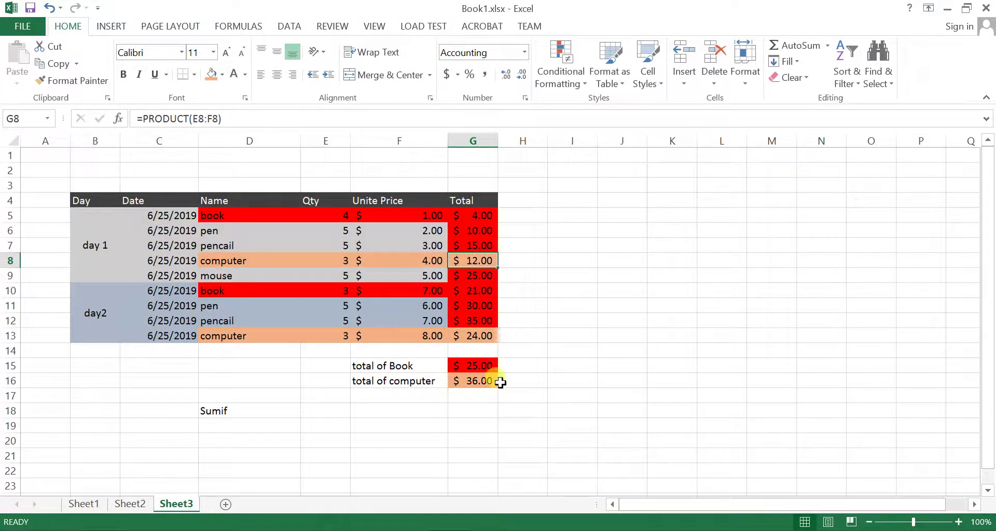
left_click(482, 381)
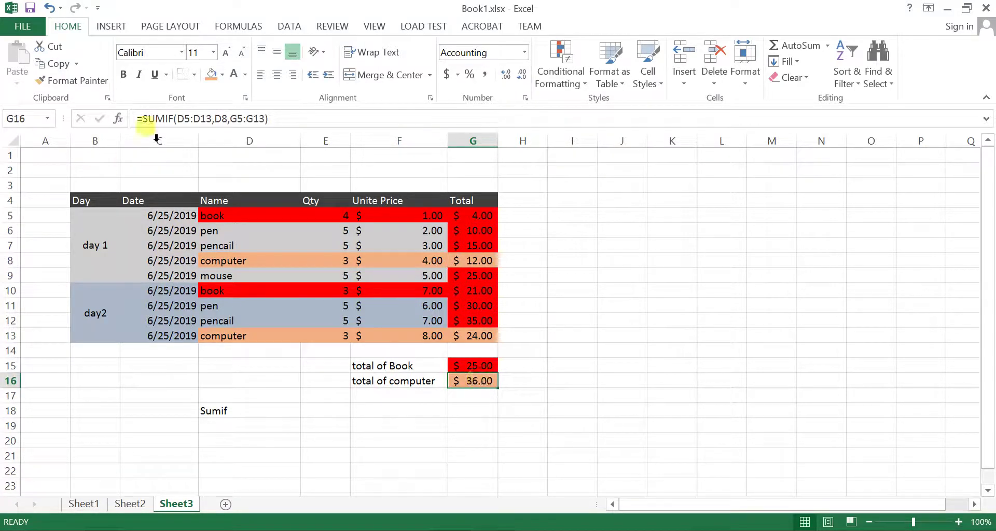